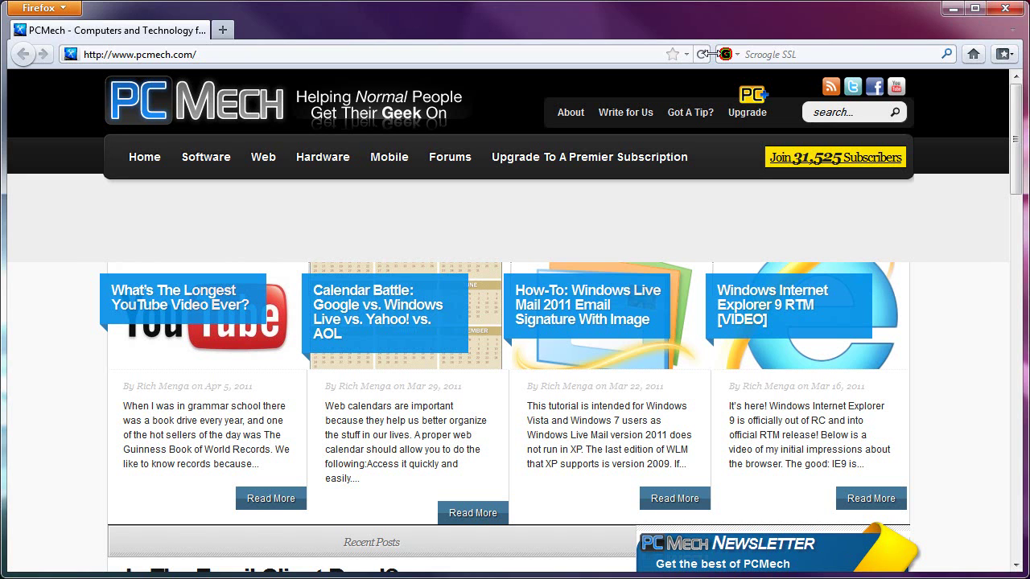
Widen the address bar again and narrow the Scroogle SSL search box to a compact width
drag(712, 54, 644, 58)
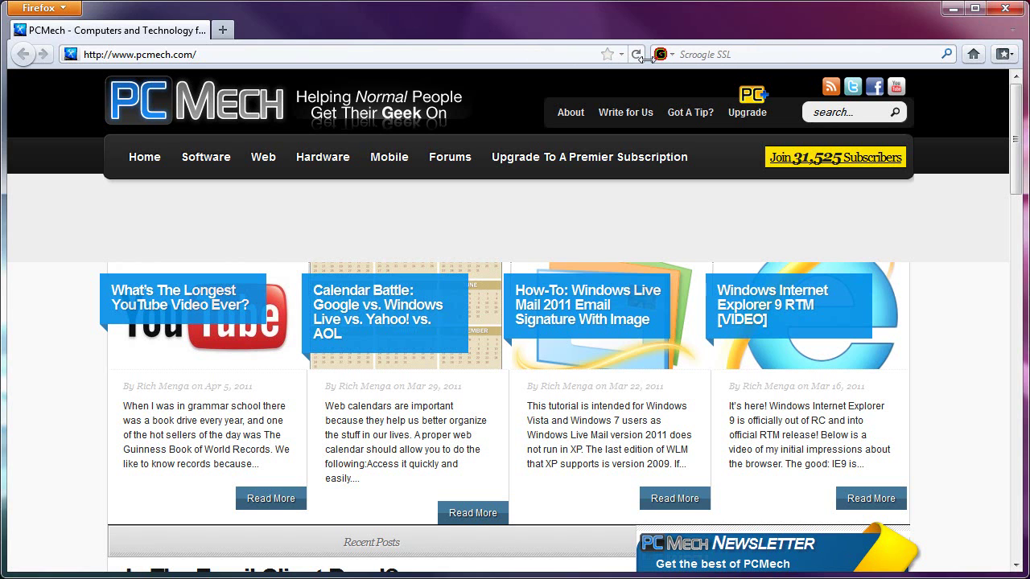
drag(644, 57, 680, 55)
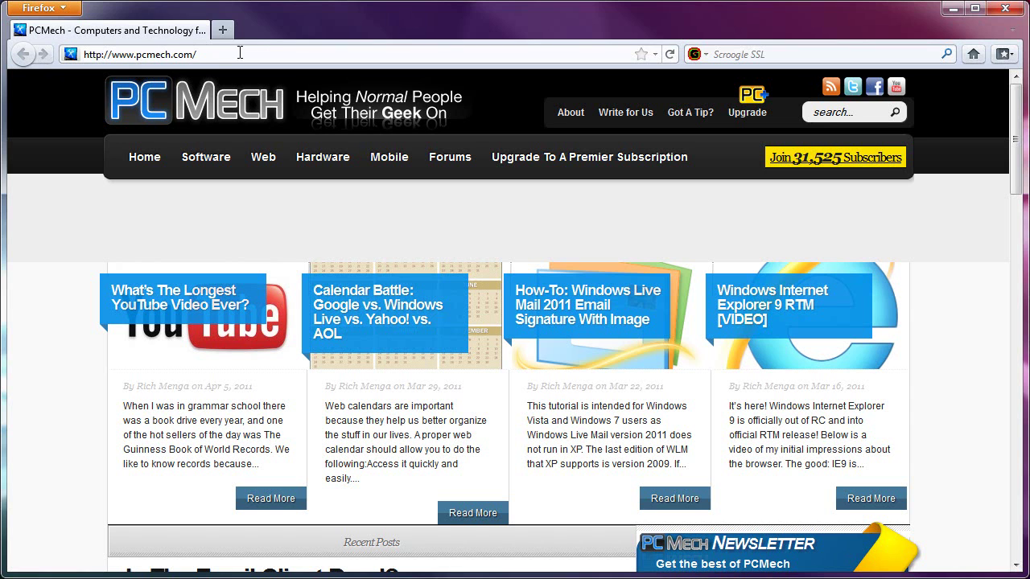
right_click(56, 53)
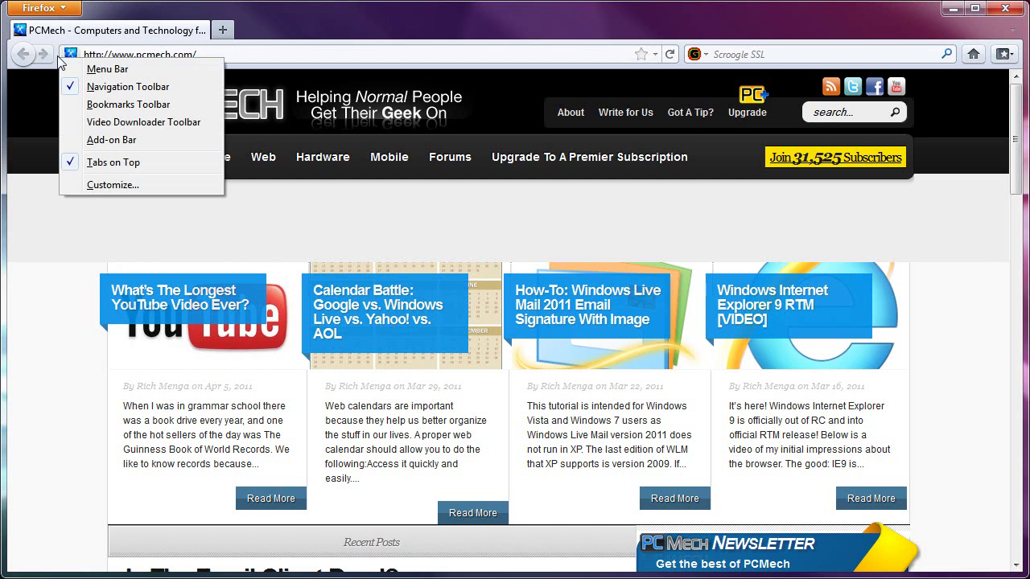
click(91, 186)
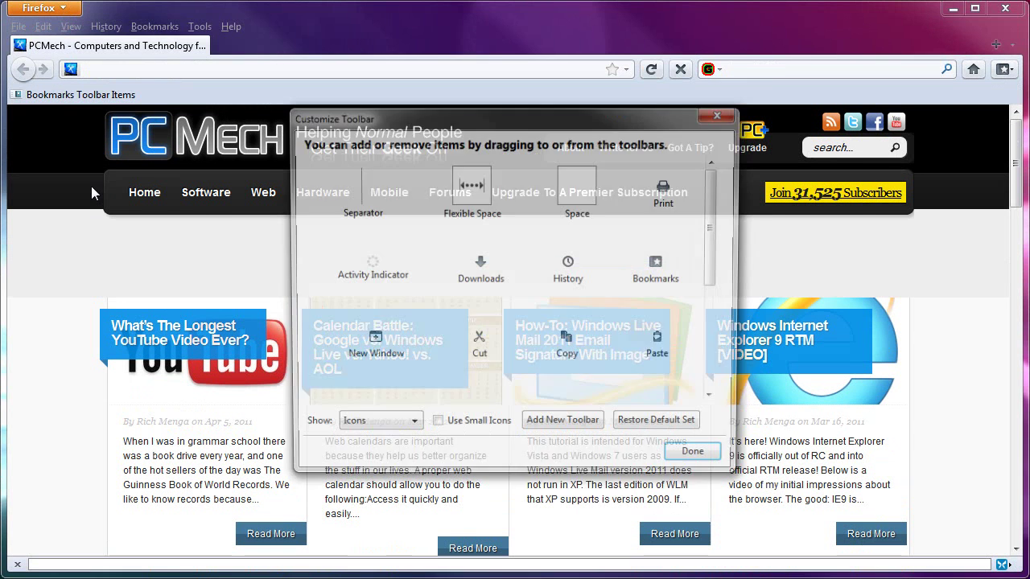
click(706, 118)
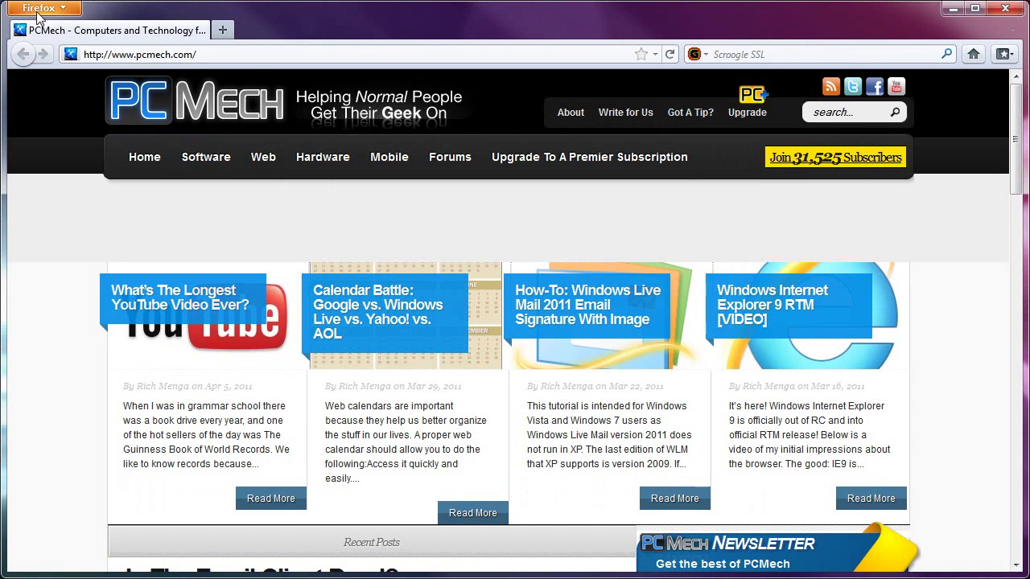
click(38, 10)
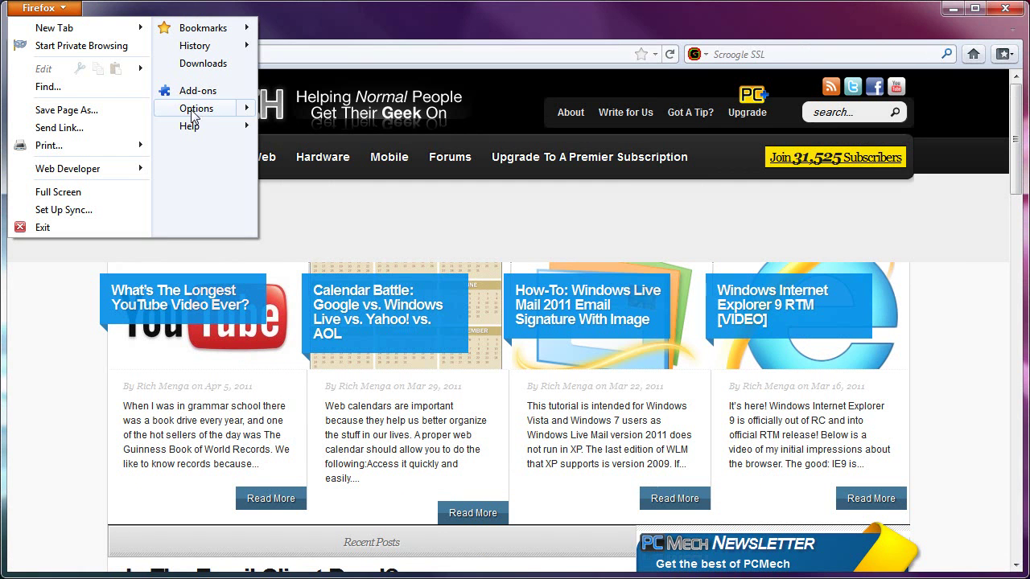
mouse_move(207, 117)
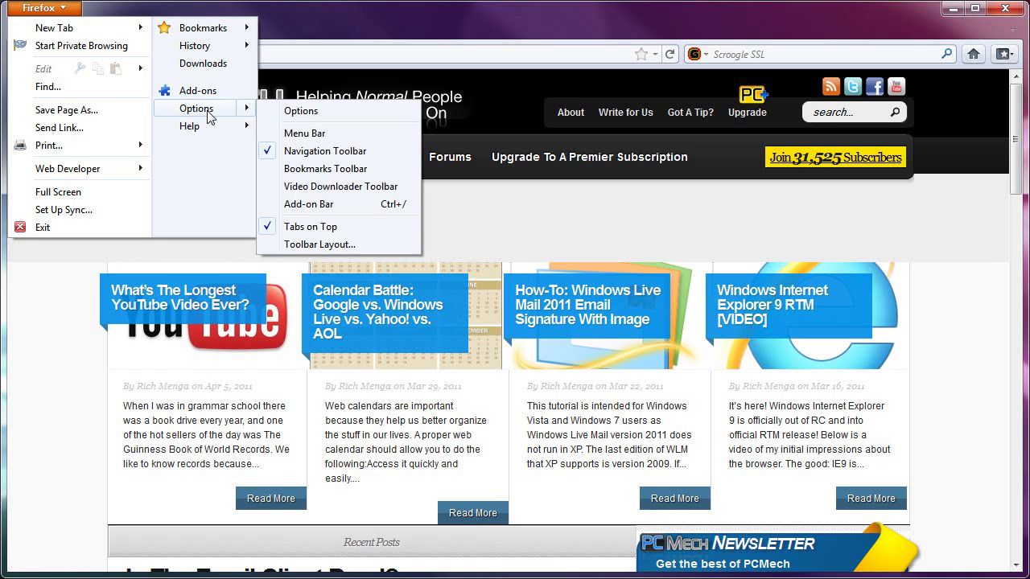
click(338, 22)
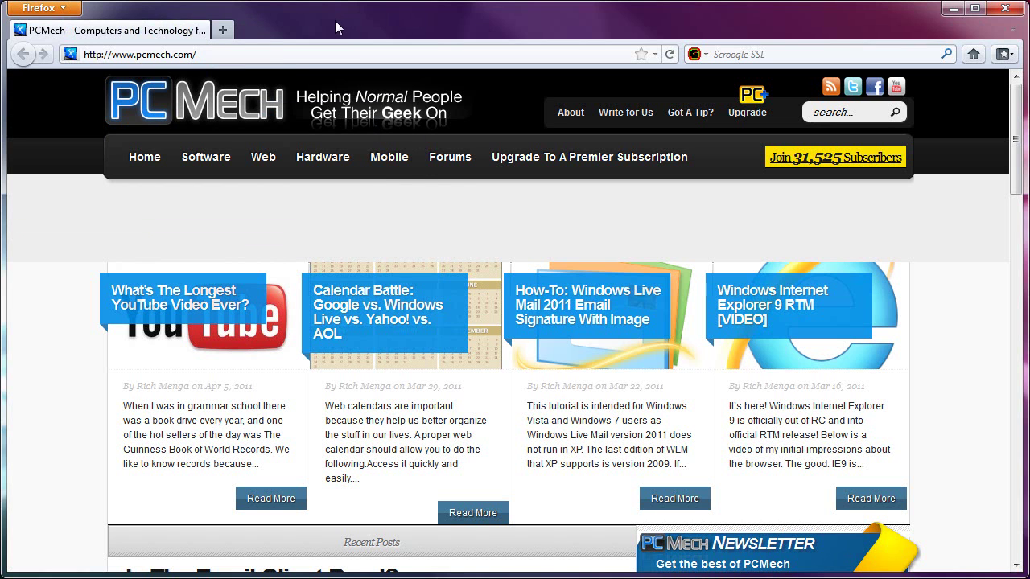
In Customize Toolbar, move the search box and the address bar into the item palette
right_click(57, 53)
click(103, 180)
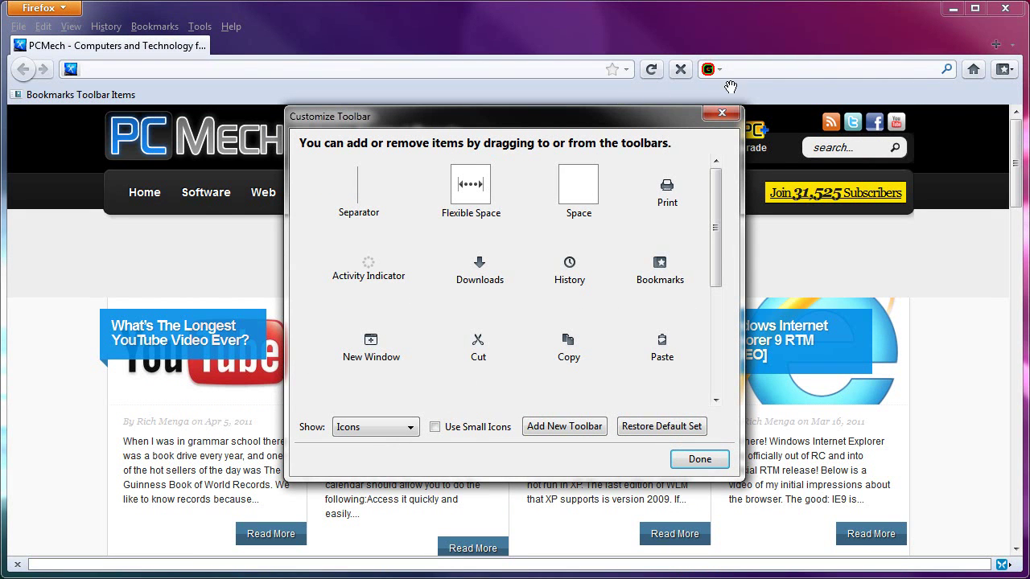
drag(754, 76, 596, 138)
drag(681, 69, 593, 223)
Remove the bookmarks menu, Stop, Home and Reload buttons, then finish customizing
drag(158, 69, 370, 205)
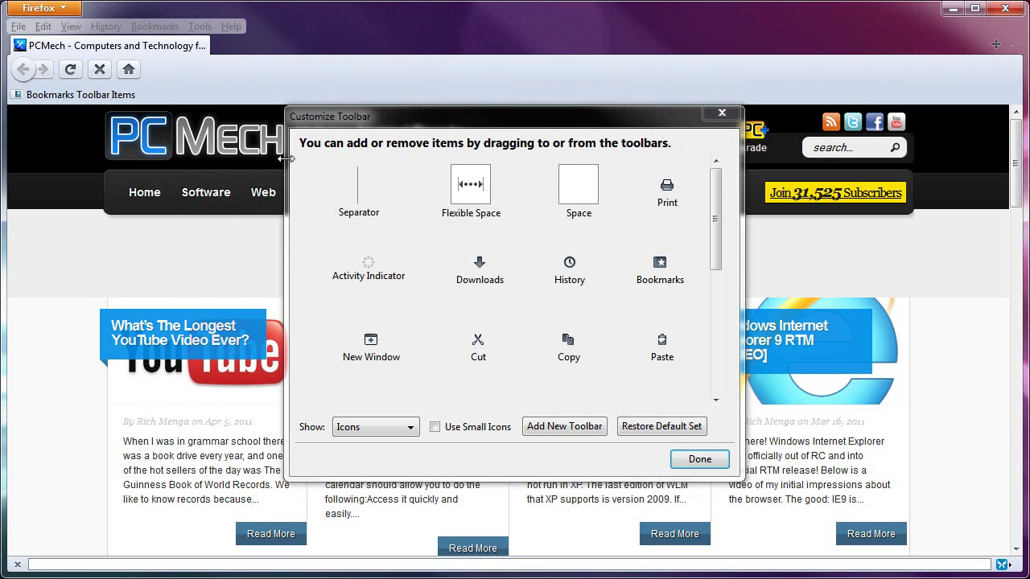
drag(100, 69, 385, 241)
drag(95, 70, 325, 181)
drag(32, 69, 550, 261)
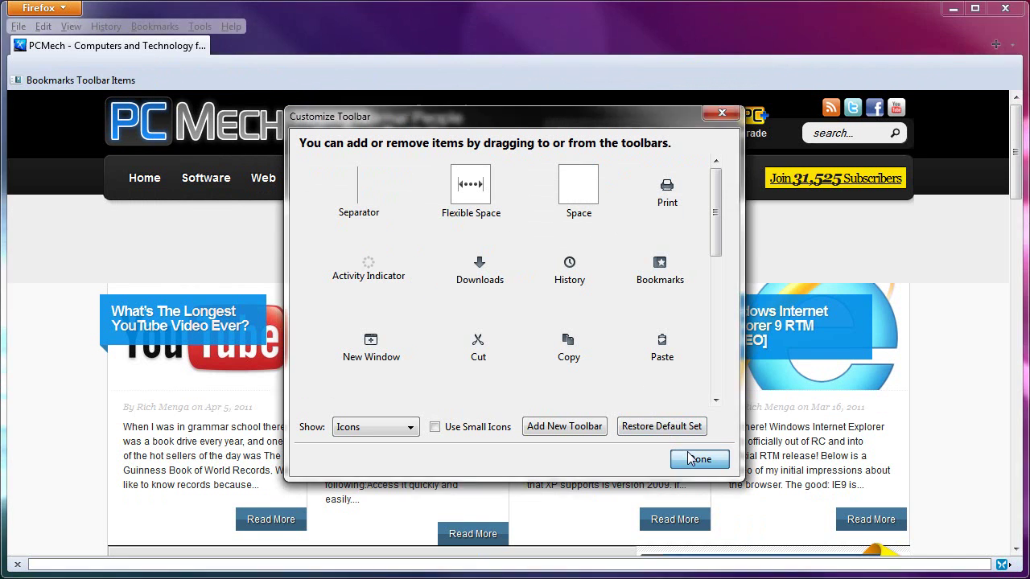
click(699, 458)
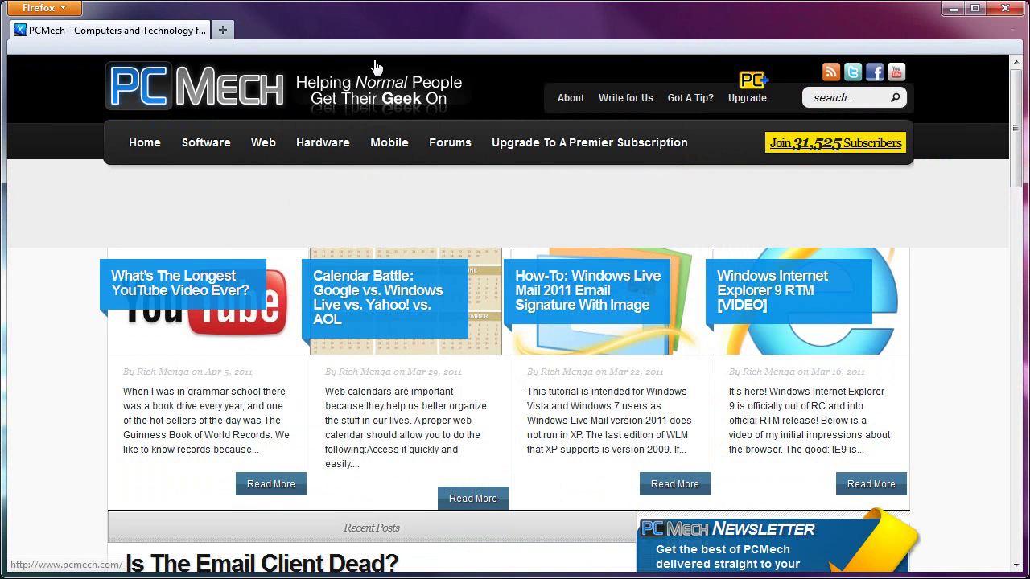
Restore the default toolbar set from the Customize Toolbar dialog
right_click(322, 54)
click(358, 175)
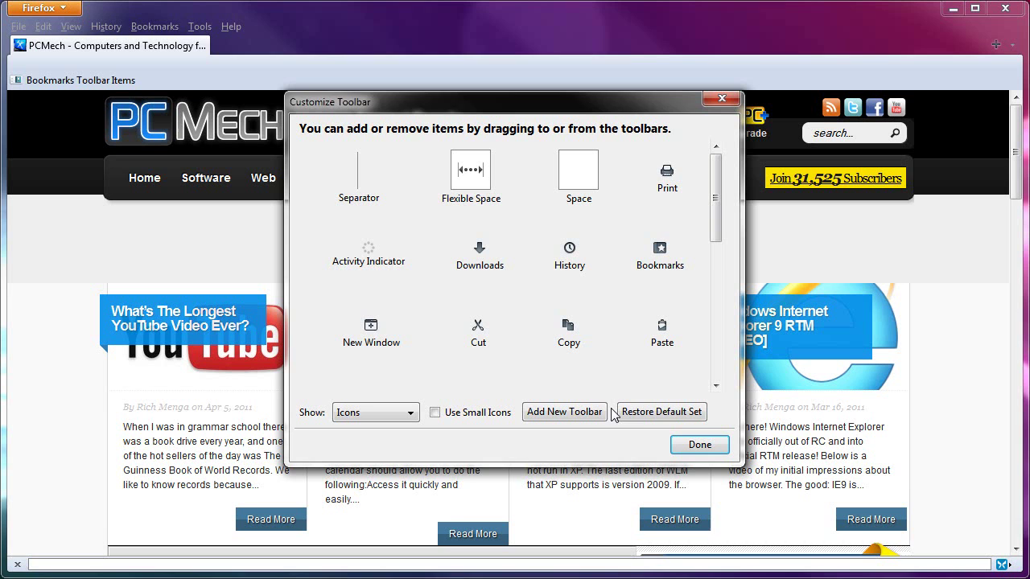
click(663, 412)
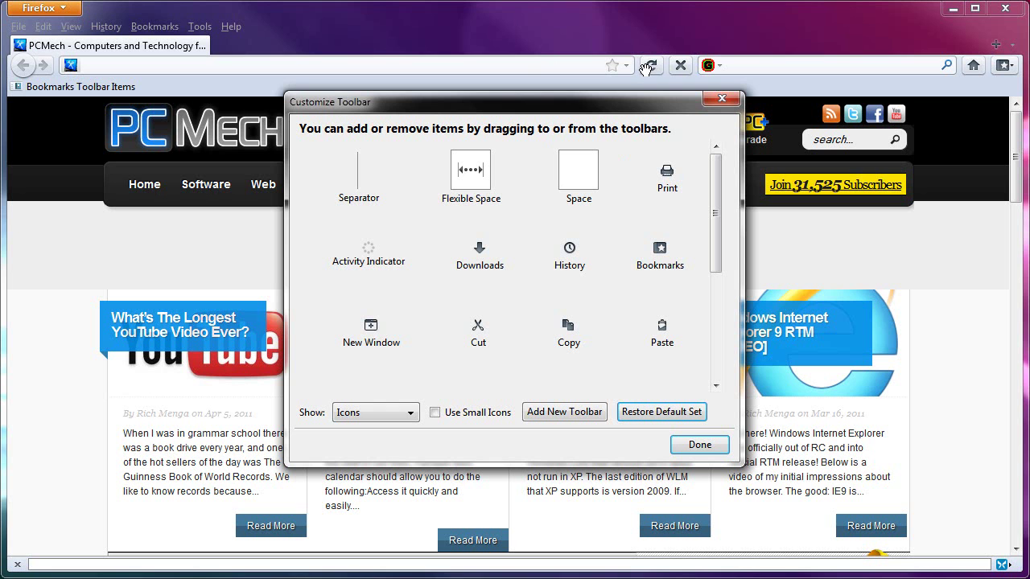
click(721, 100)
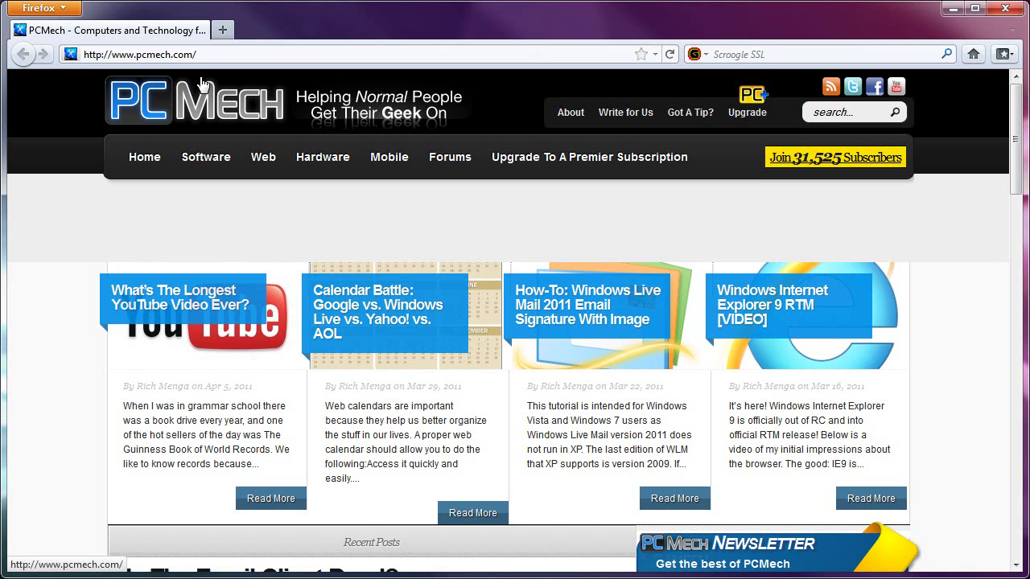
In Customize Toolbar, move the Home button from the right end to just after Back/Forward
right_click(59, 61)
click(88, 183)
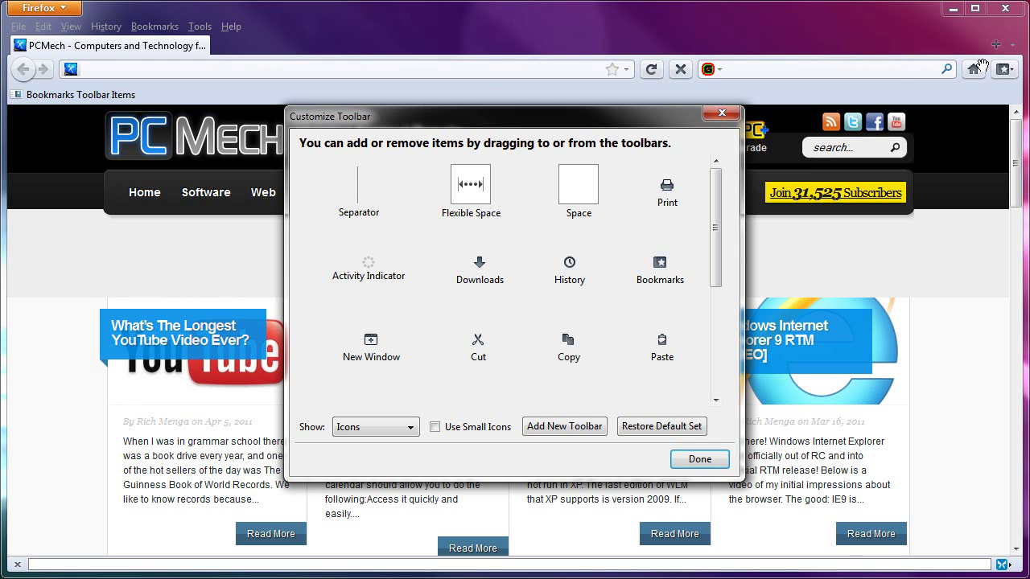
drag(973, 69, 736, 219)
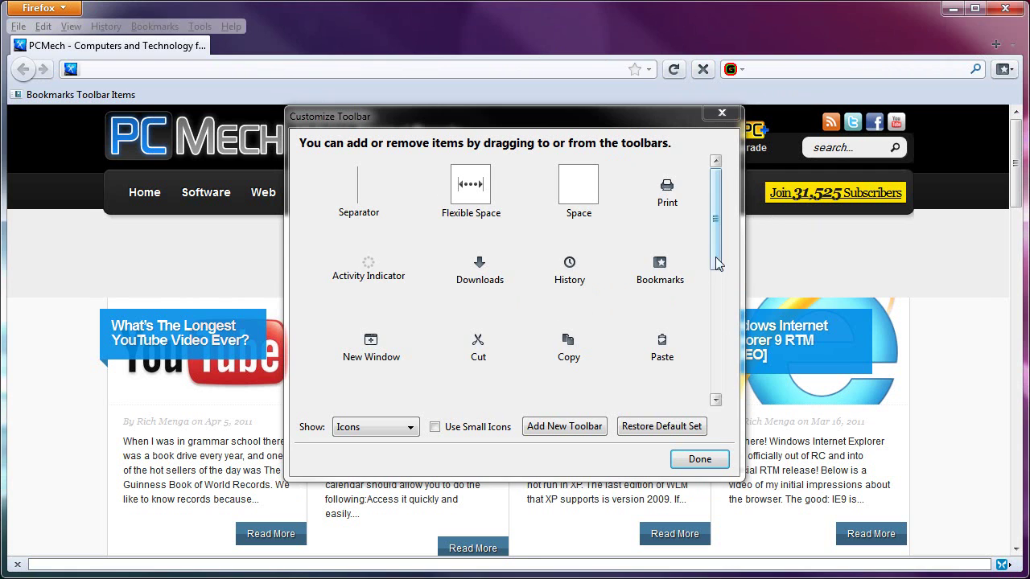
drag(719, 257, 716, 341)
click(716, 341)
drag(372, 364, 70, 77)
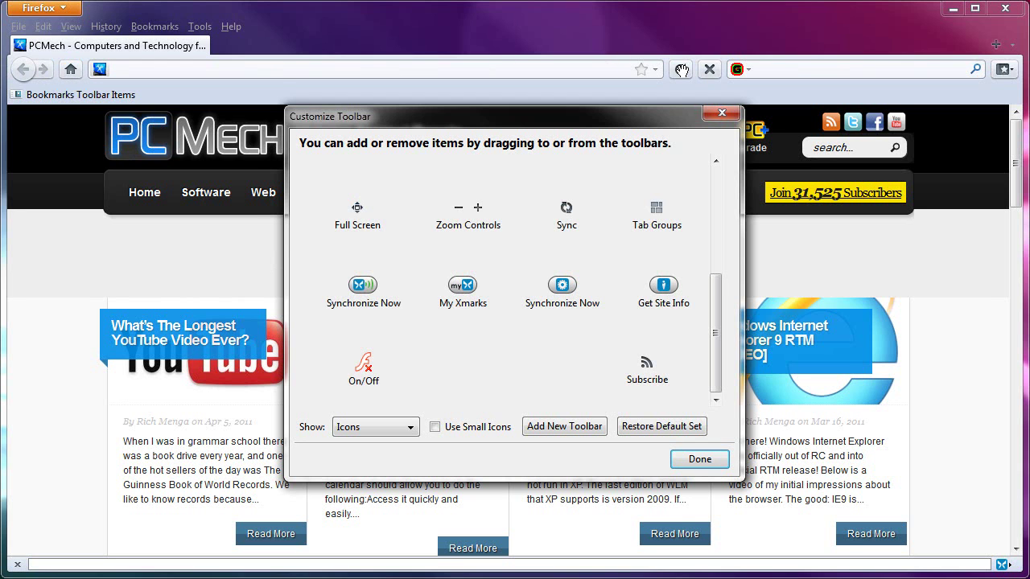
Move Stop and Reload to follow Home, with Stop before Reload
drag(682, 70, 106, 71)
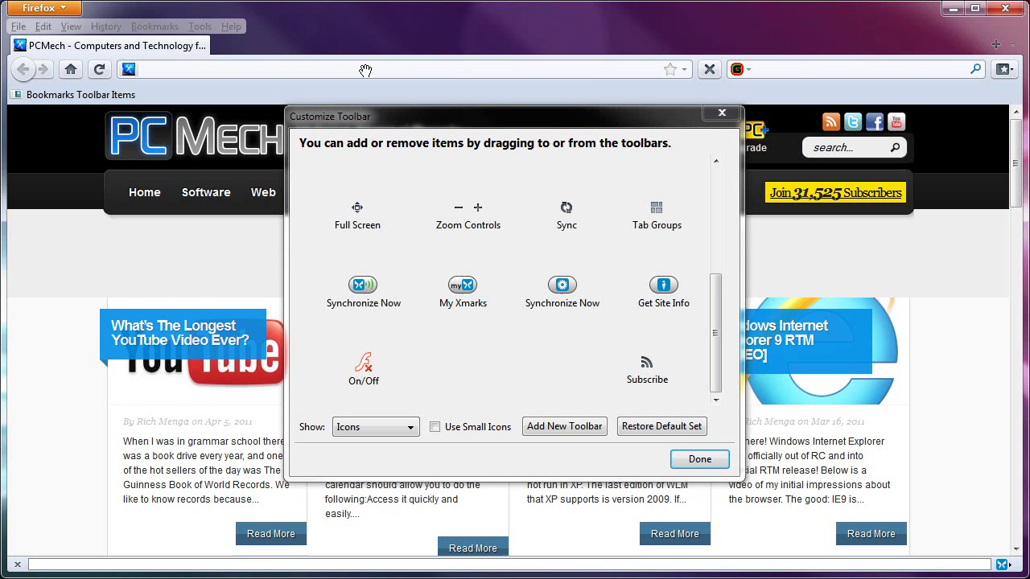
drag(708, 69, 122, 70)
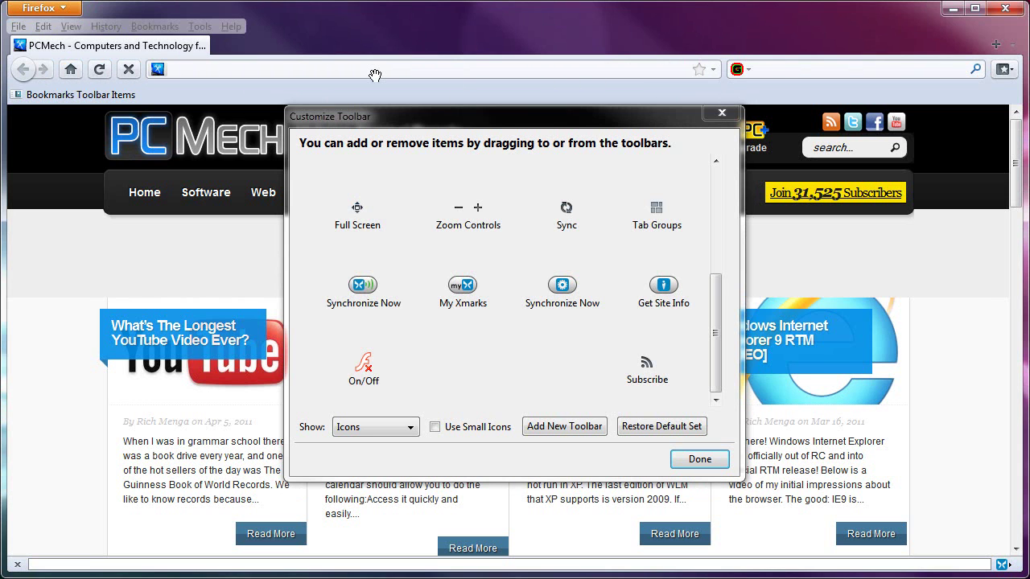
drag(99, 70, 138, 73)
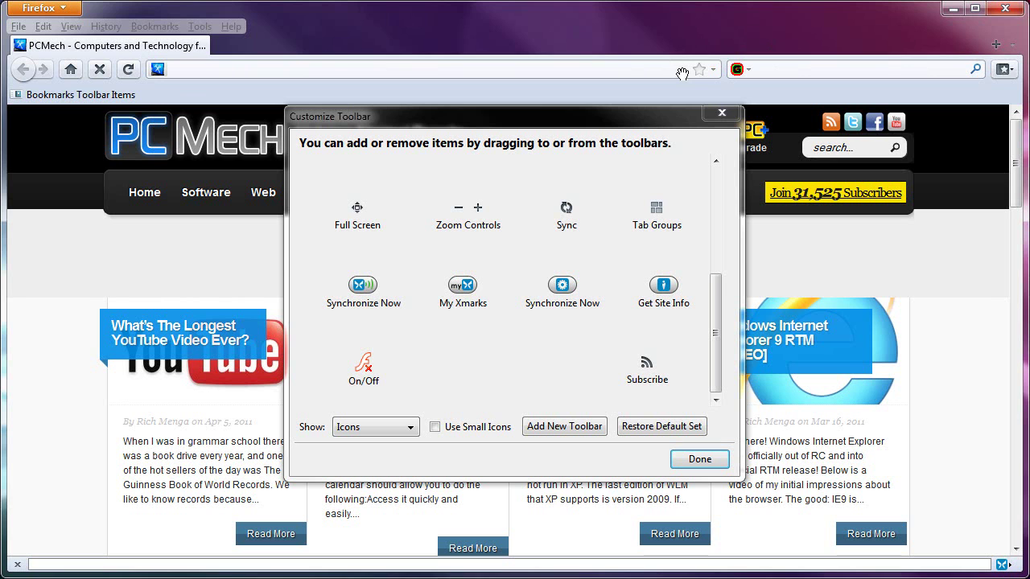
Add the Subscribe button between the address bar and the search box
click(720, 181)
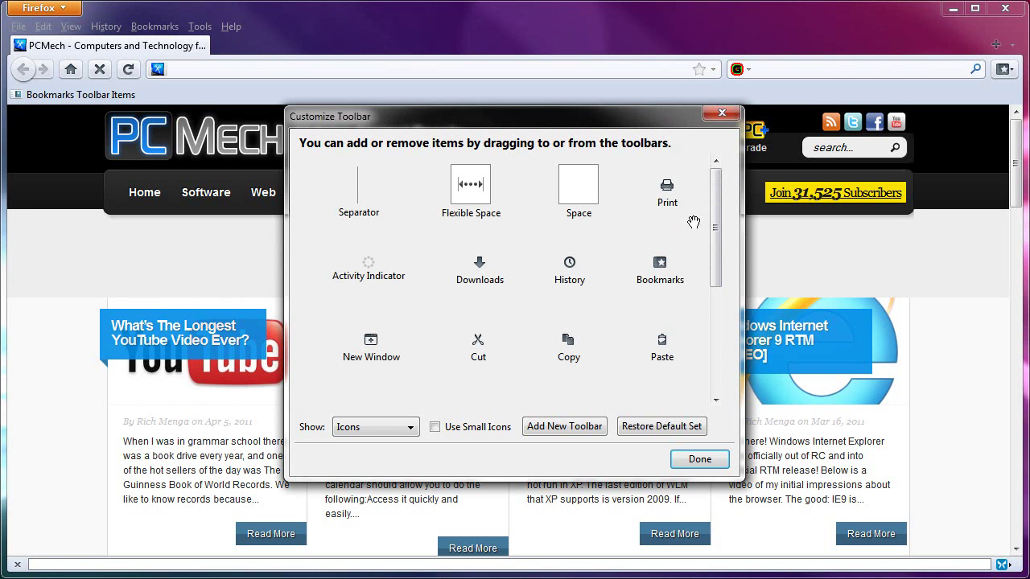
click(713, 334)
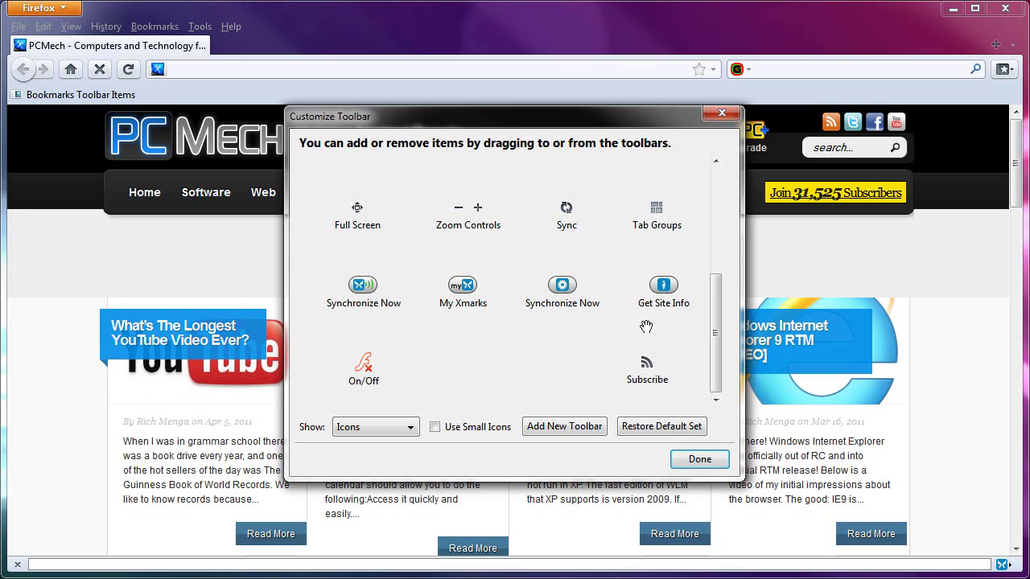
drag(648, 379, 726, 68)
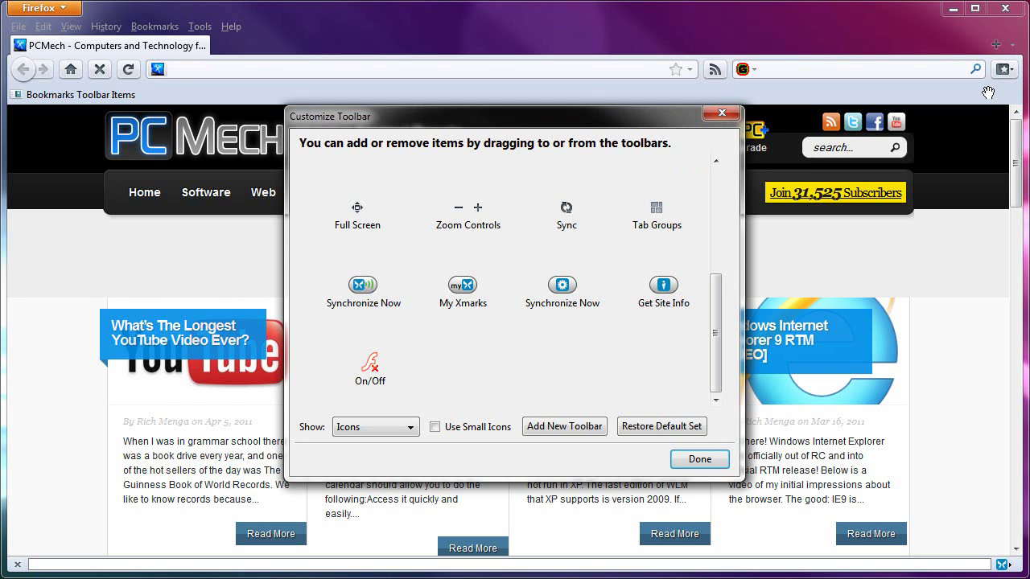
Remove the bookmarks menu button and add the Activity Indicator at the toolbar's right end
drag(1006, 68, 588, 269)
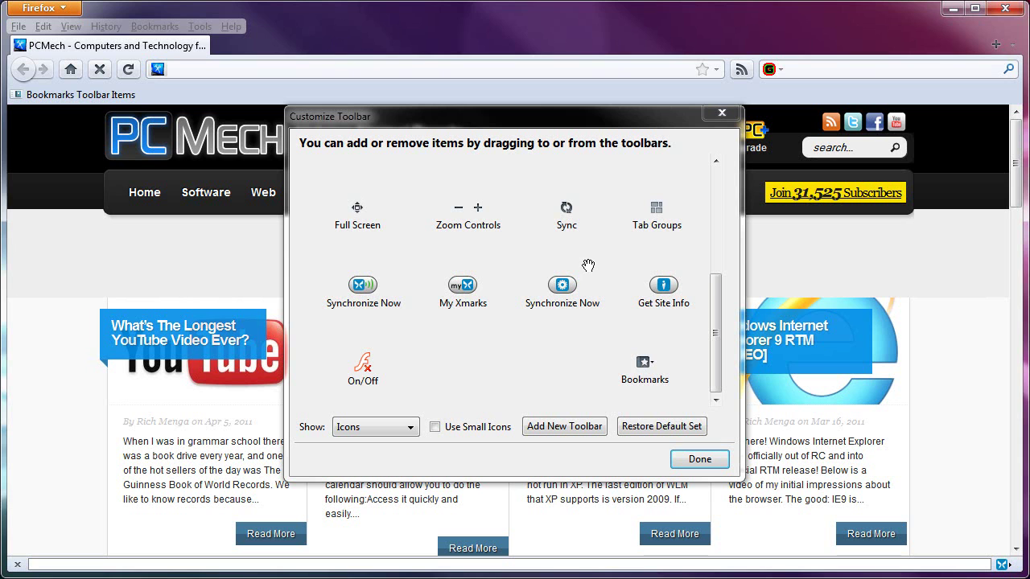
click(714, 222)
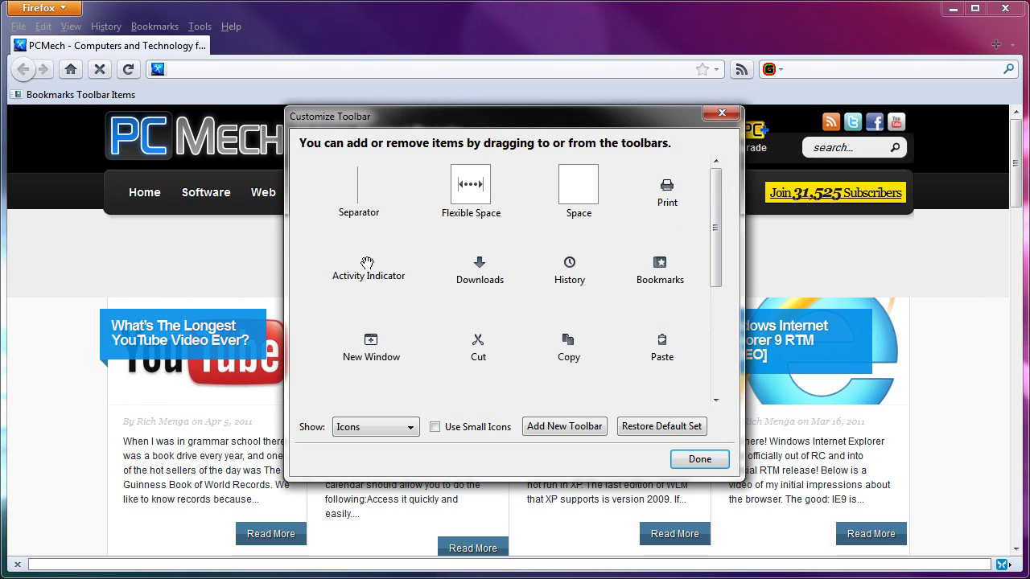
drag(367, 264, 1016, 69)
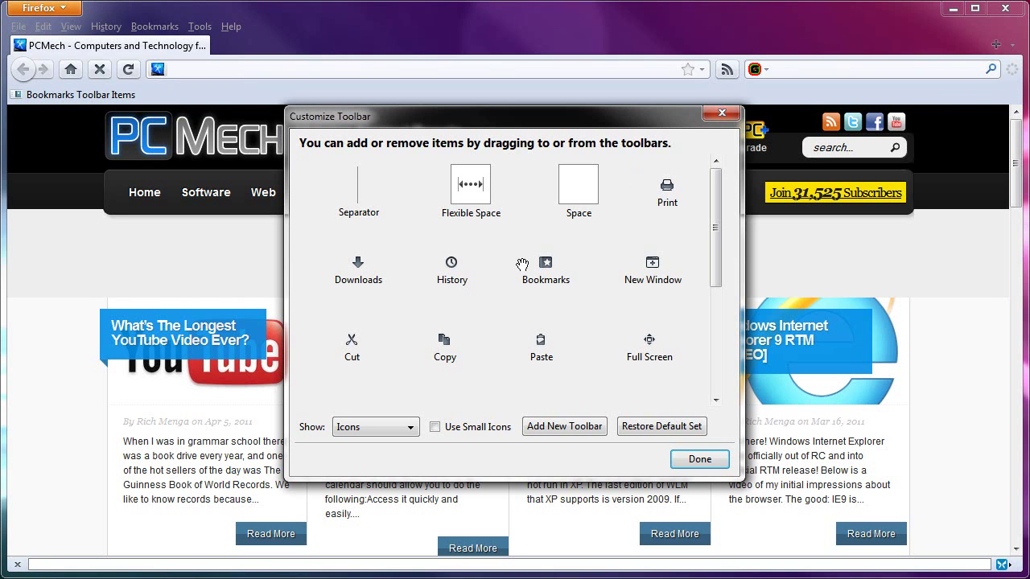
Close Customize Toolbar, turn on the Menu Bar, and reload the PCMech page
click(694, 459)
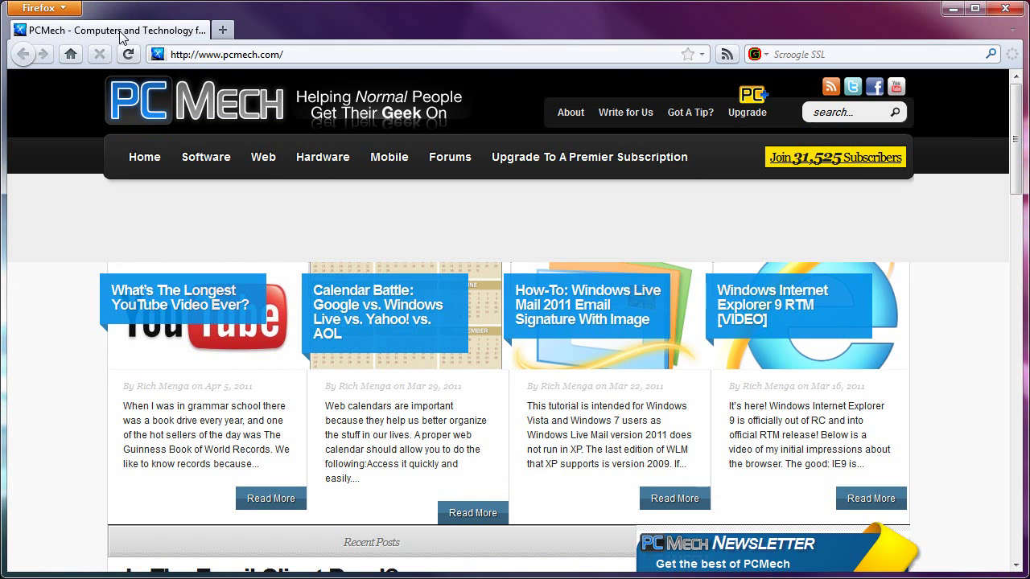
right_click(300, 22)
click(345, 37)
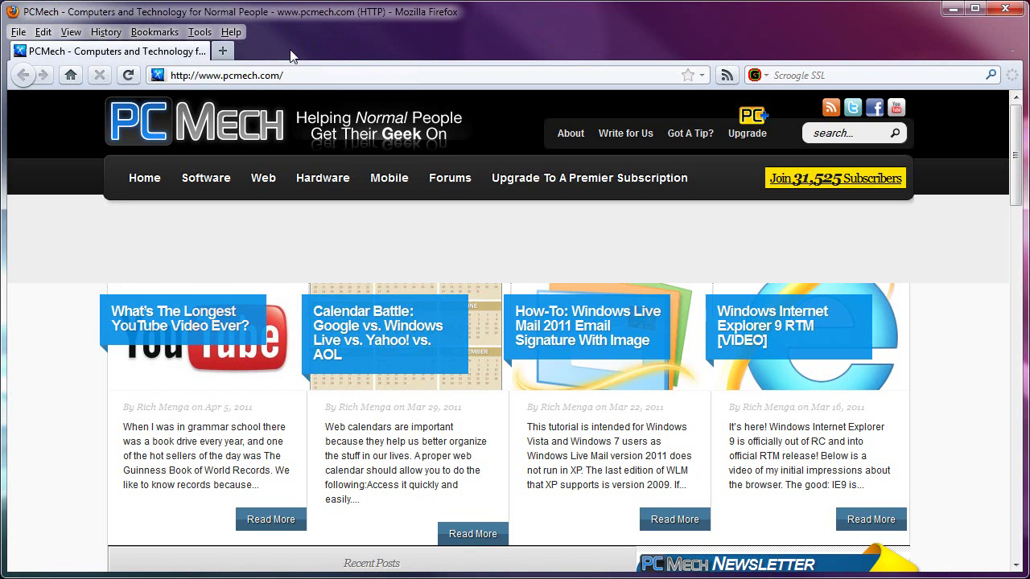
click(326, 73)
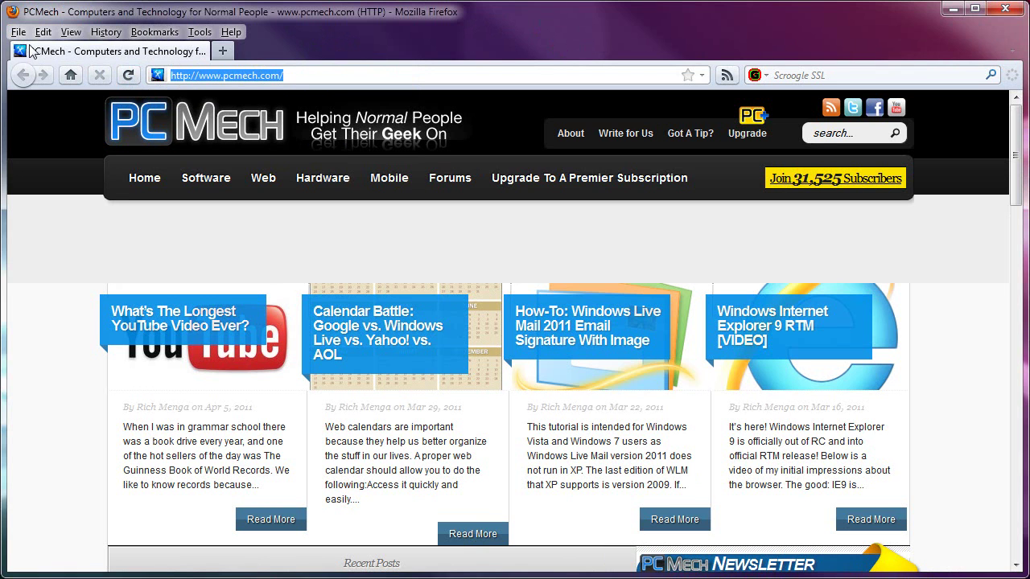
click(128, 75)
Turn off Tabs on Top, reload the page, and hide the Menu Bar
right_click(383, 56)
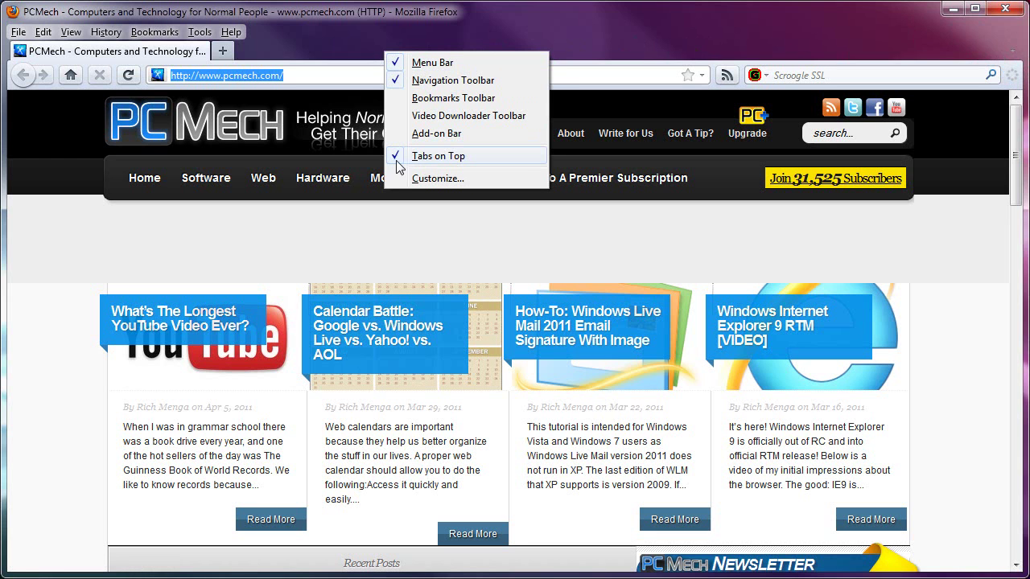
click(462, 158)
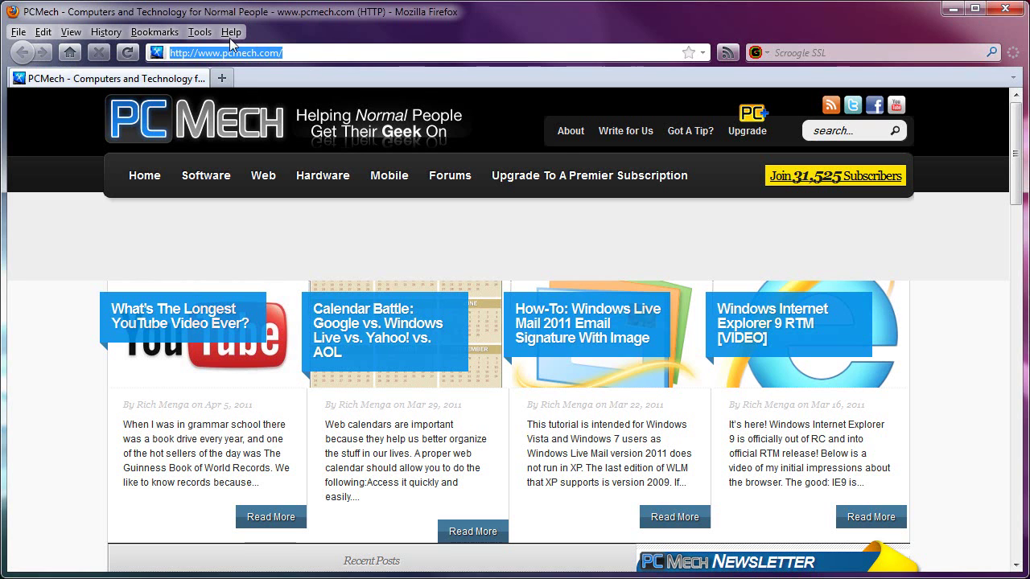
click(118, 63)
right_click(364, 39)
click(426, 44)
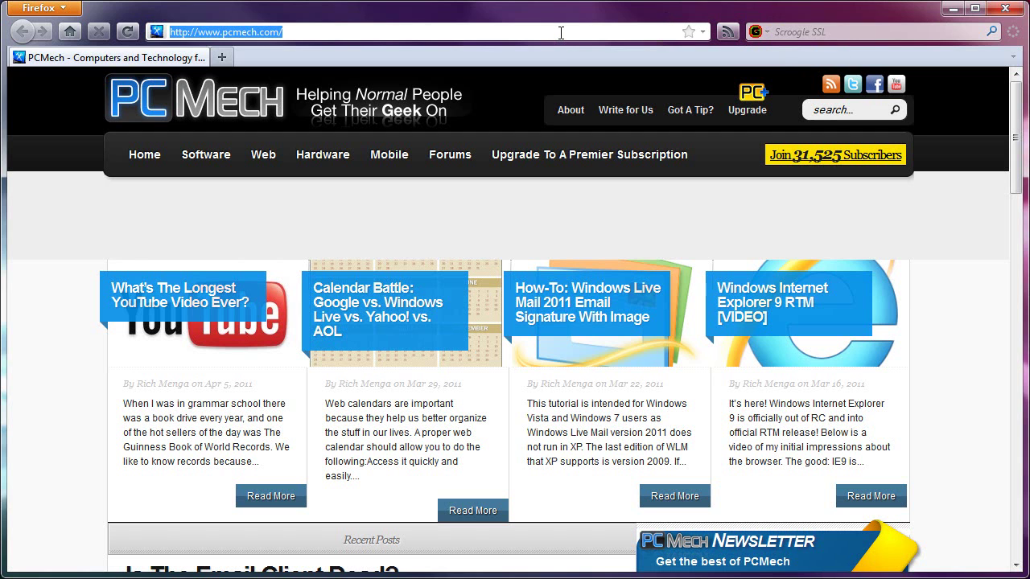
text(google.com)
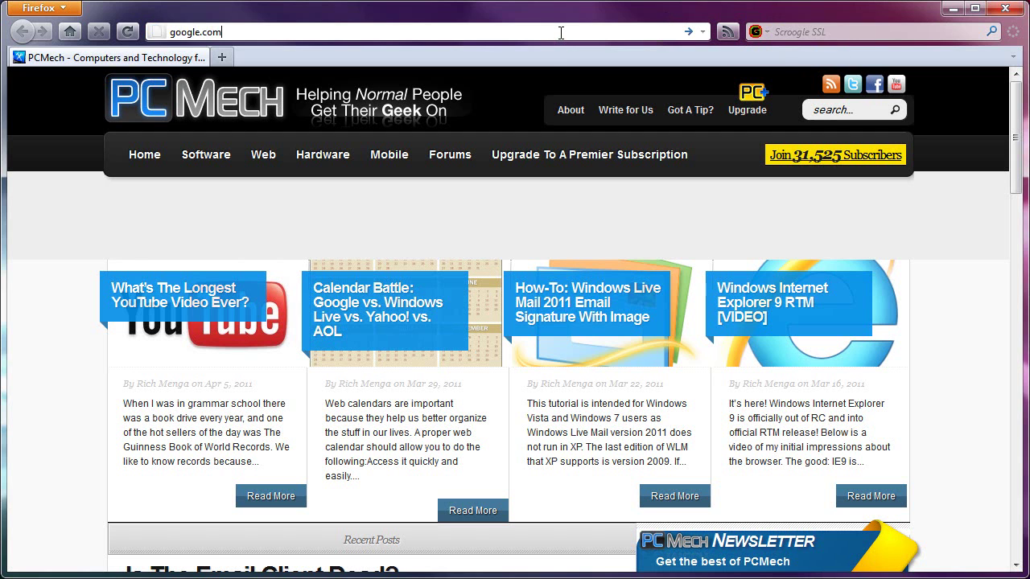
key(Return)
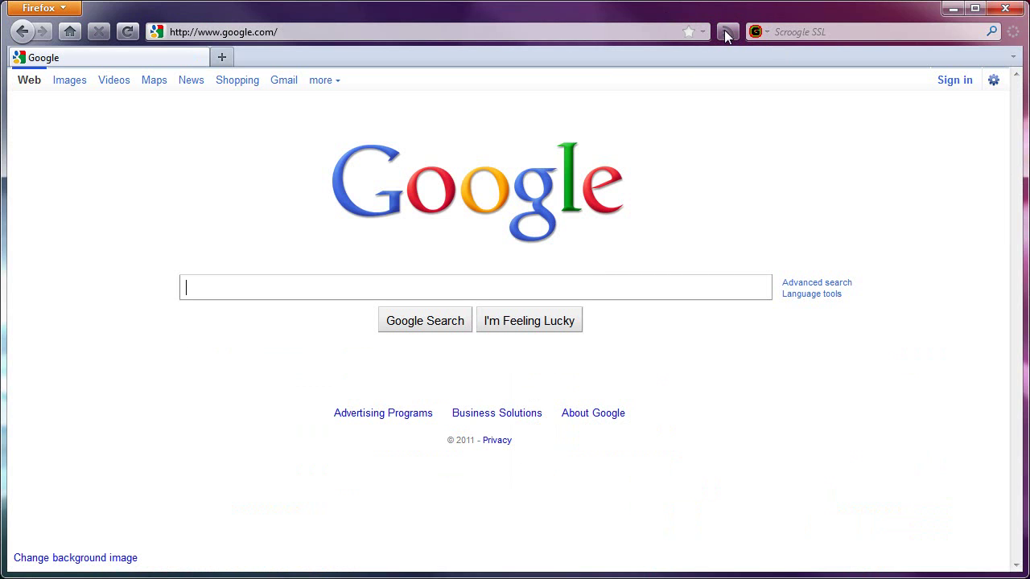
click(405, 36)
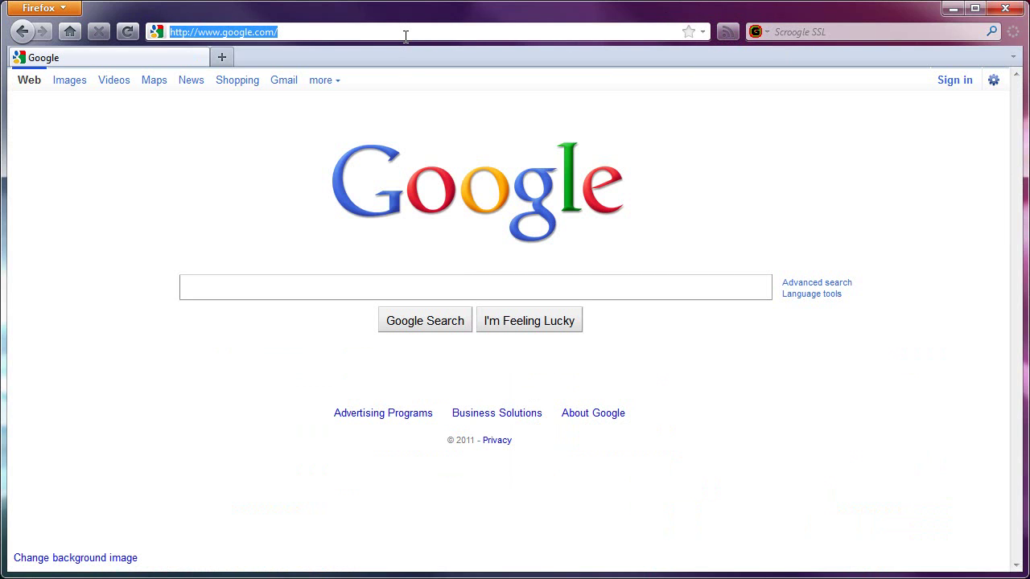
text(pcmech.com)
key(Return)
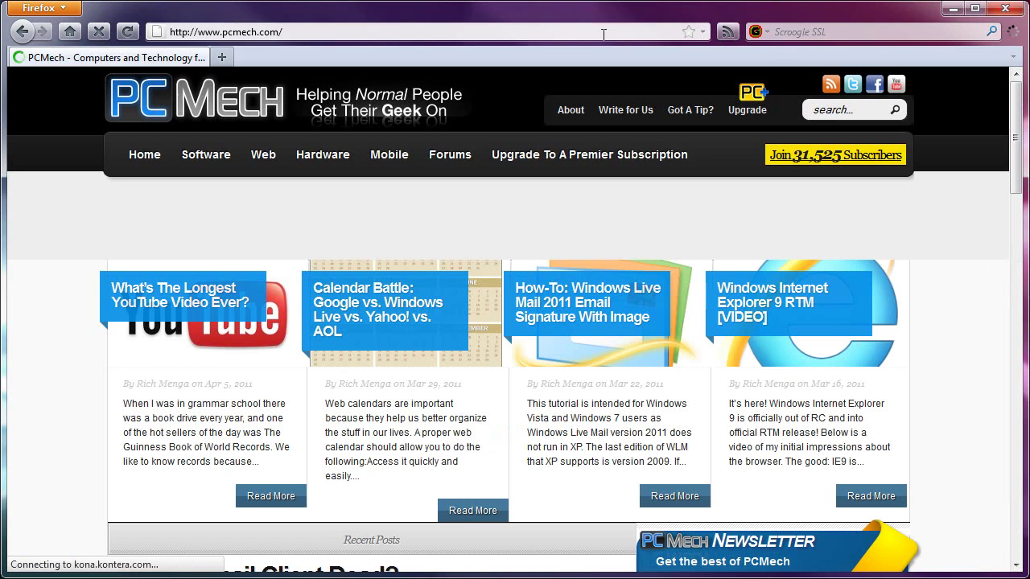
click(727, 31)
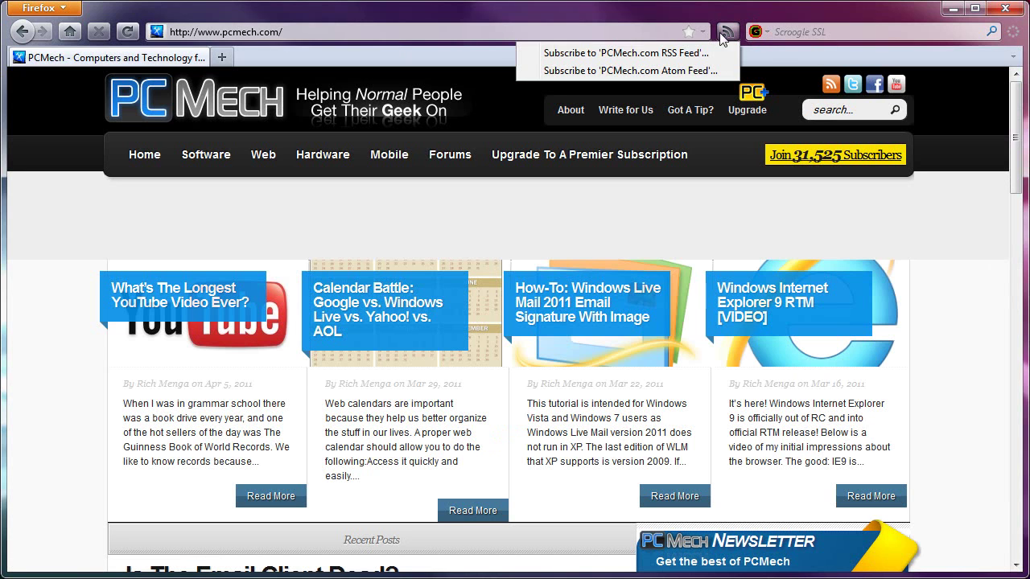
click(440, 31)
click(439, 32)
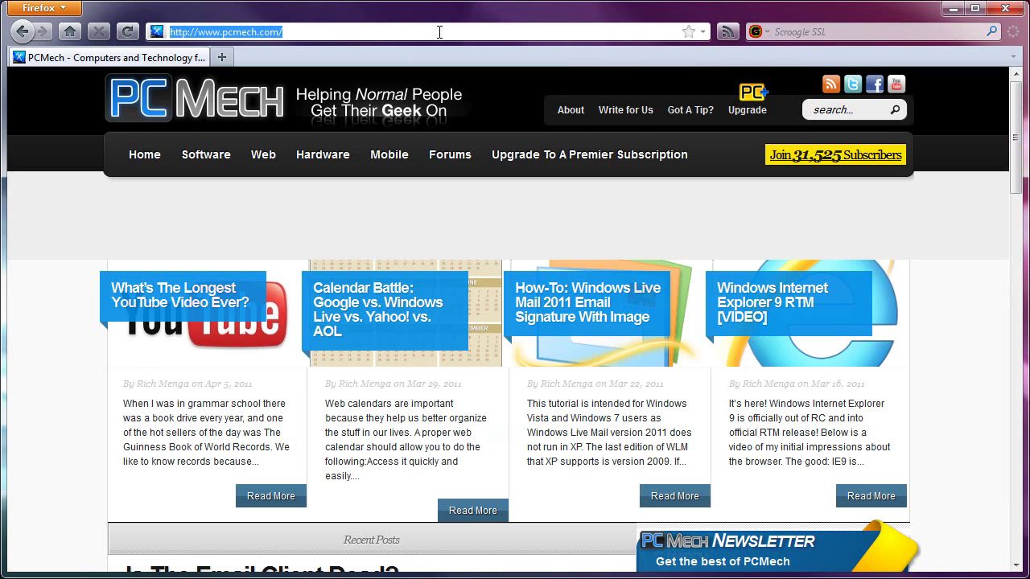
Re-enable Tabs on Top and load google.com from the address bar
right_click(406, 15)
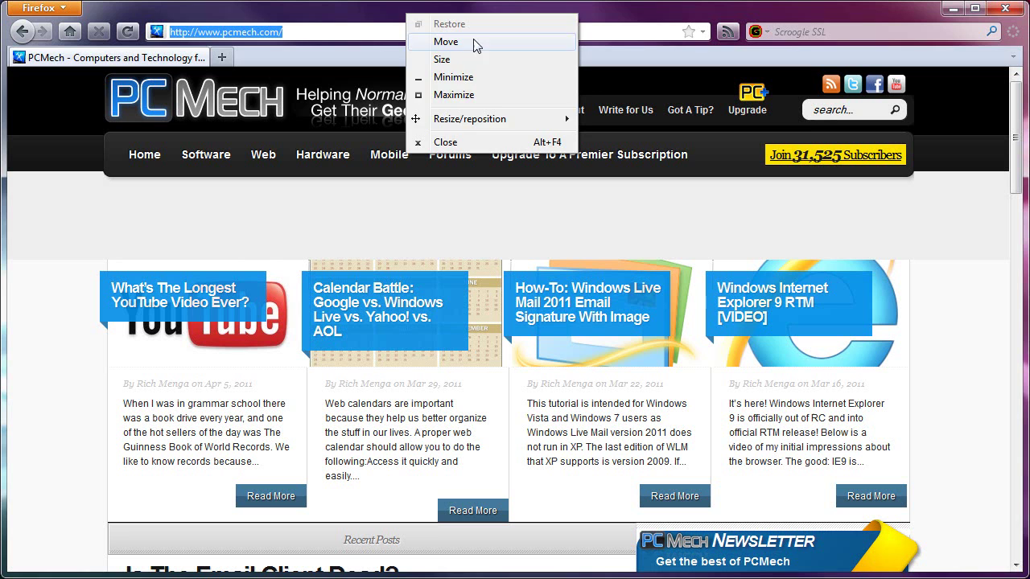
click(348, 32)
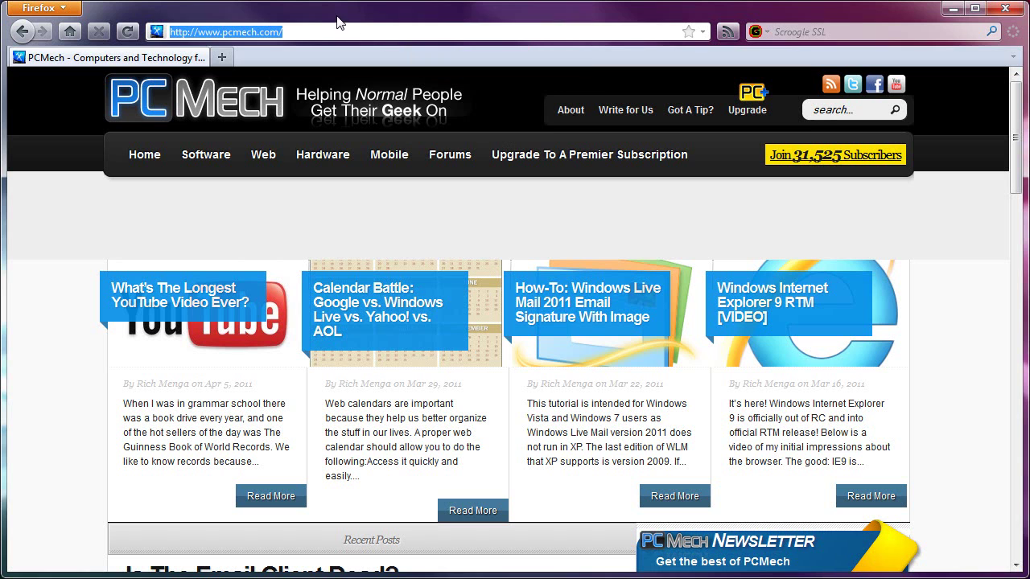
right_click(142, 36)
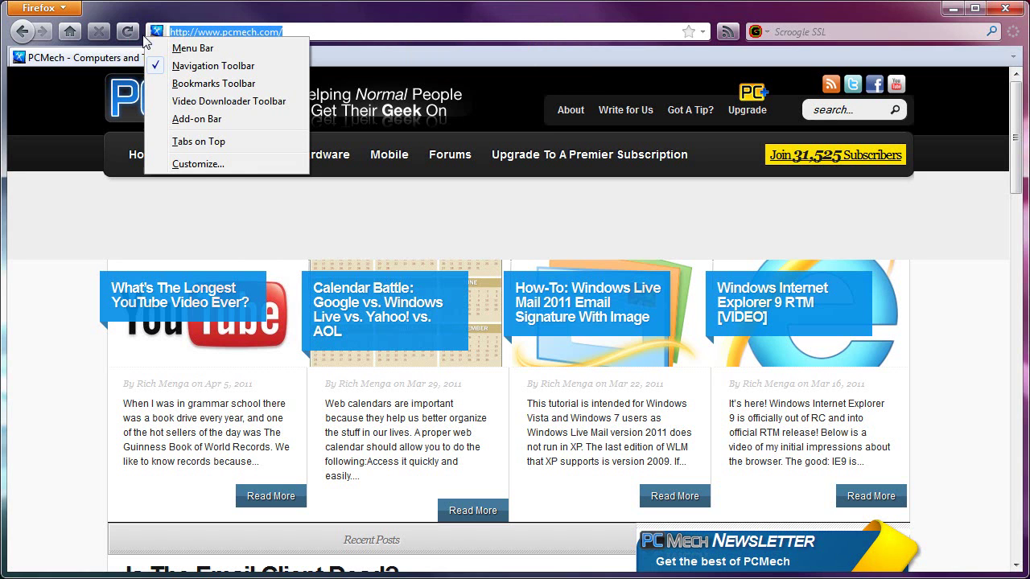
click(201, 141)
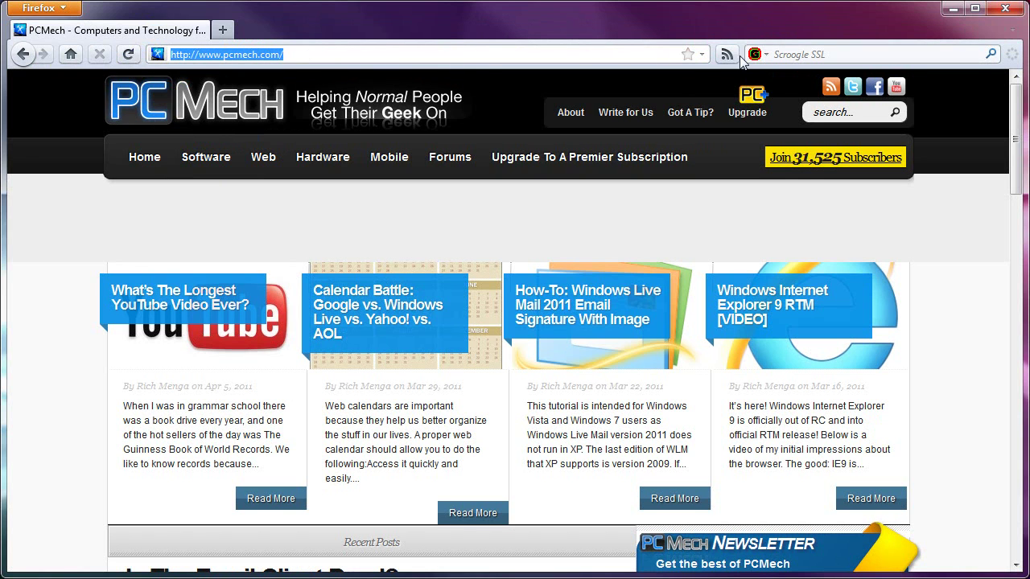
text(google.com)
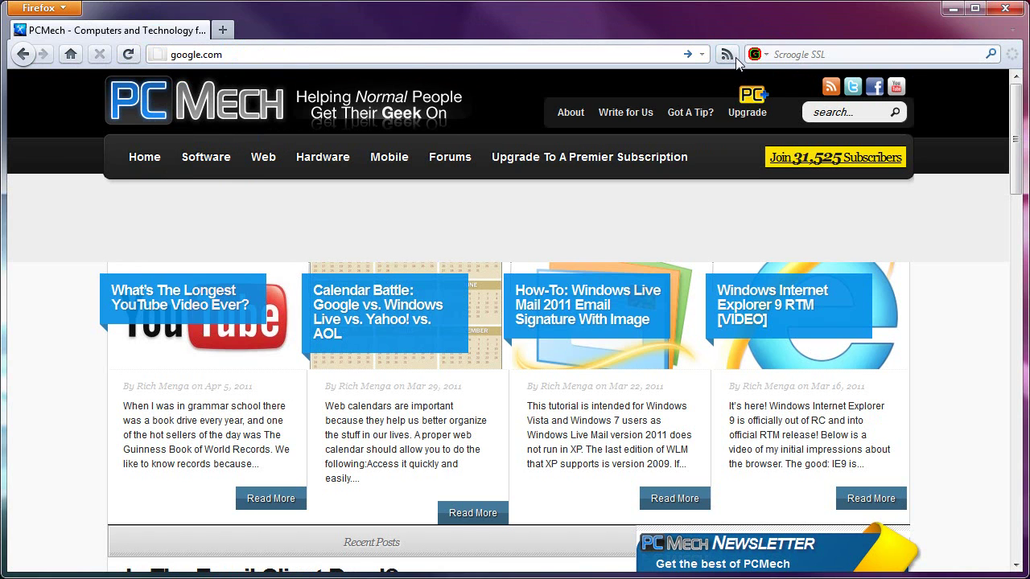
key(Return)
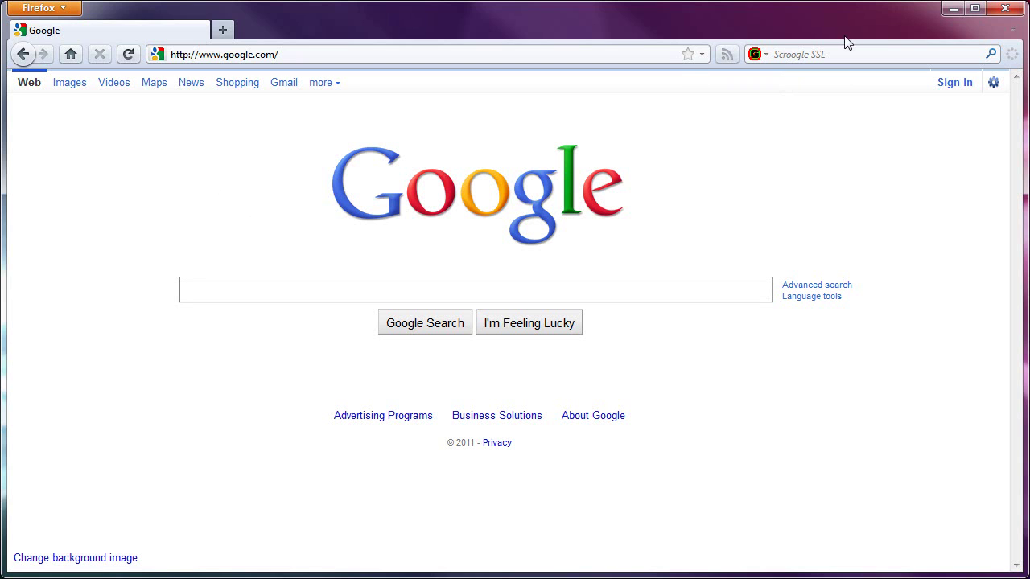
click(1014, 32)
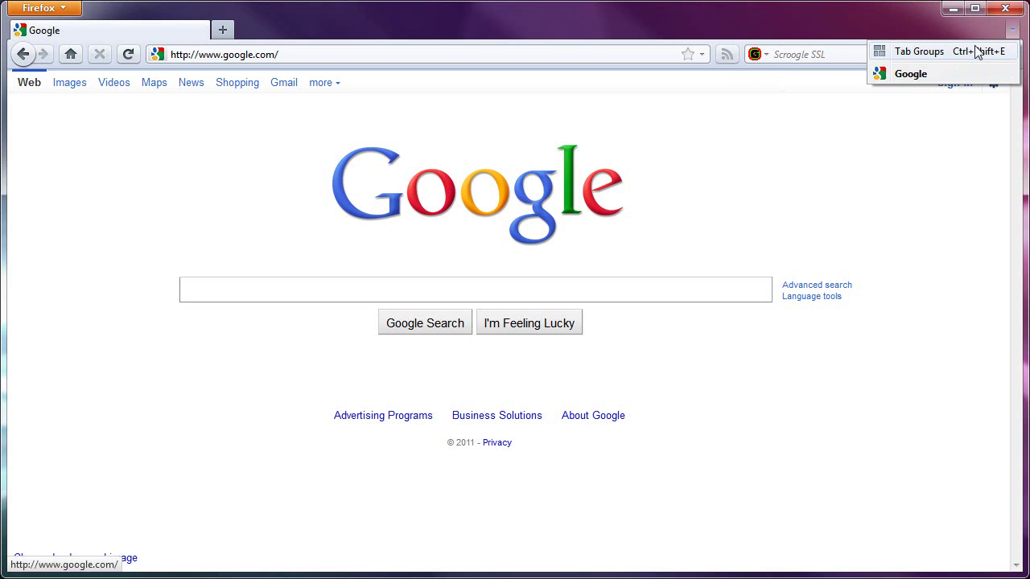
click(780, 36)
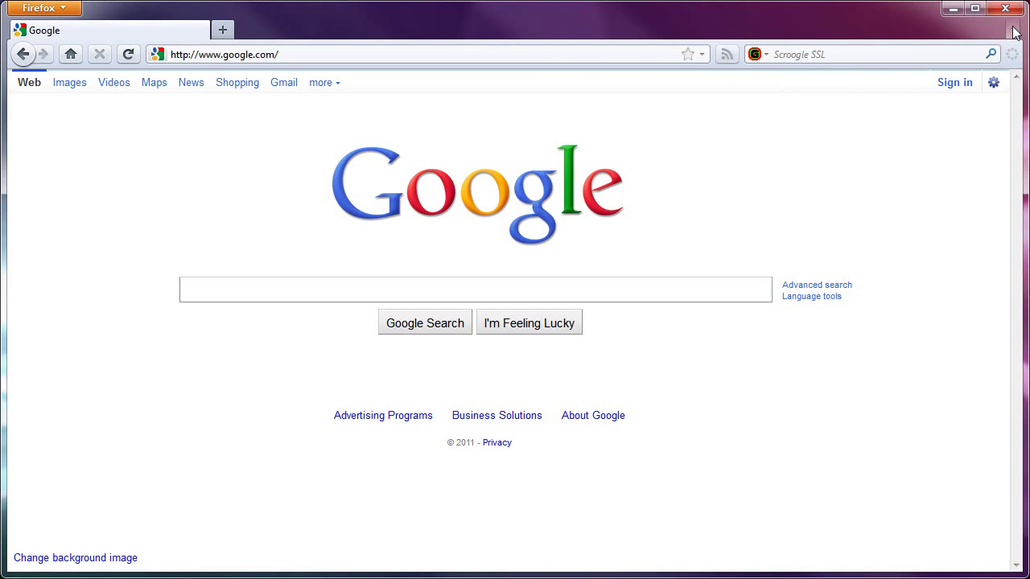
right_click(779, 36)
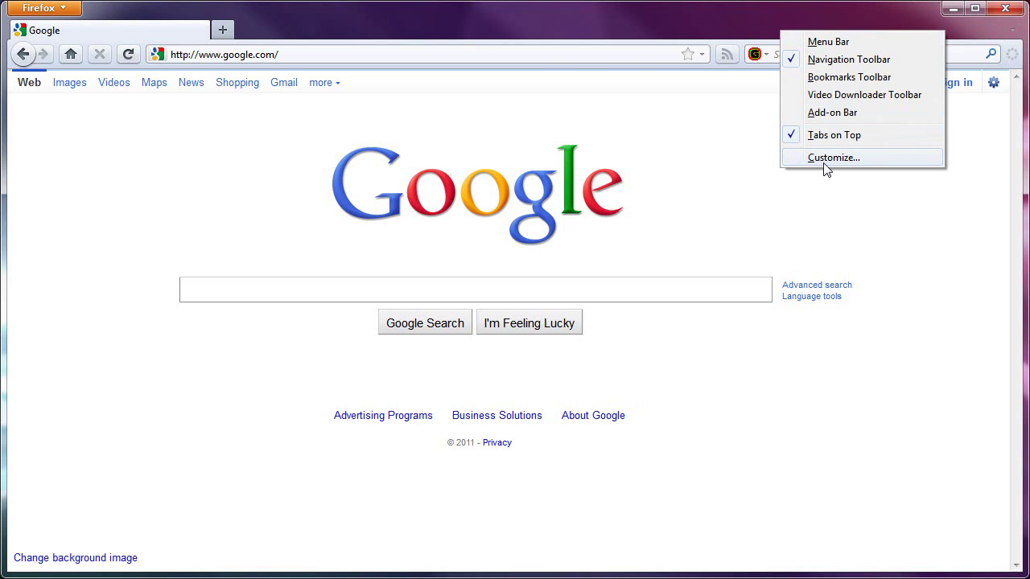
click(823, 159)
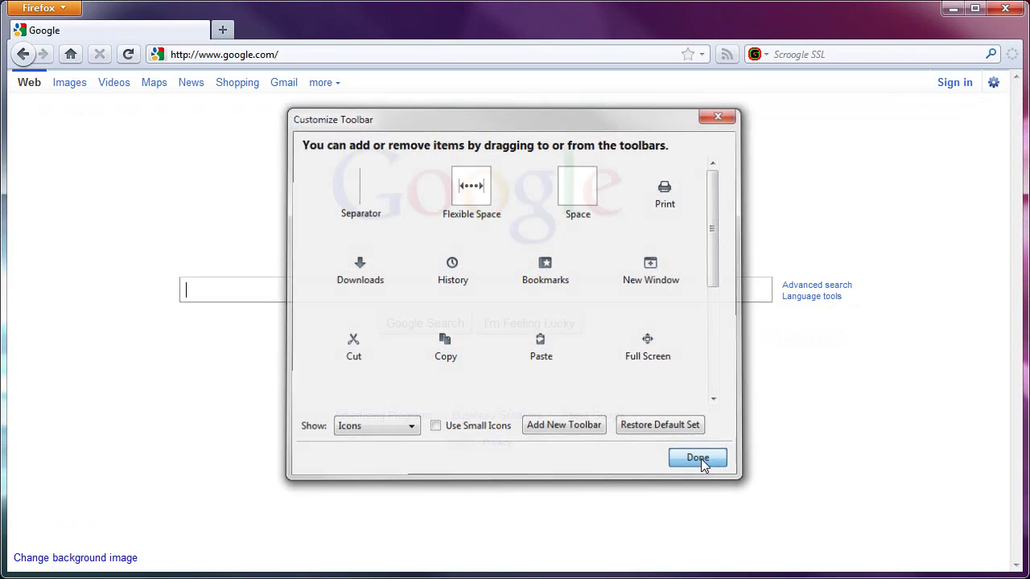
click(698, 458)
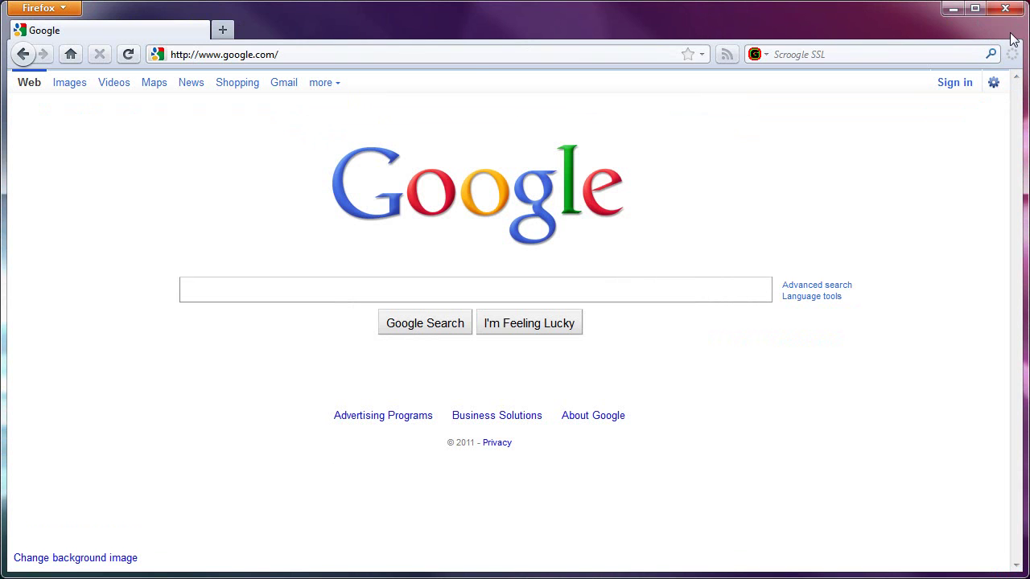
Open Customize Toolbar over the Google page and scroll through the available toolbar items
right_click(481, 22)
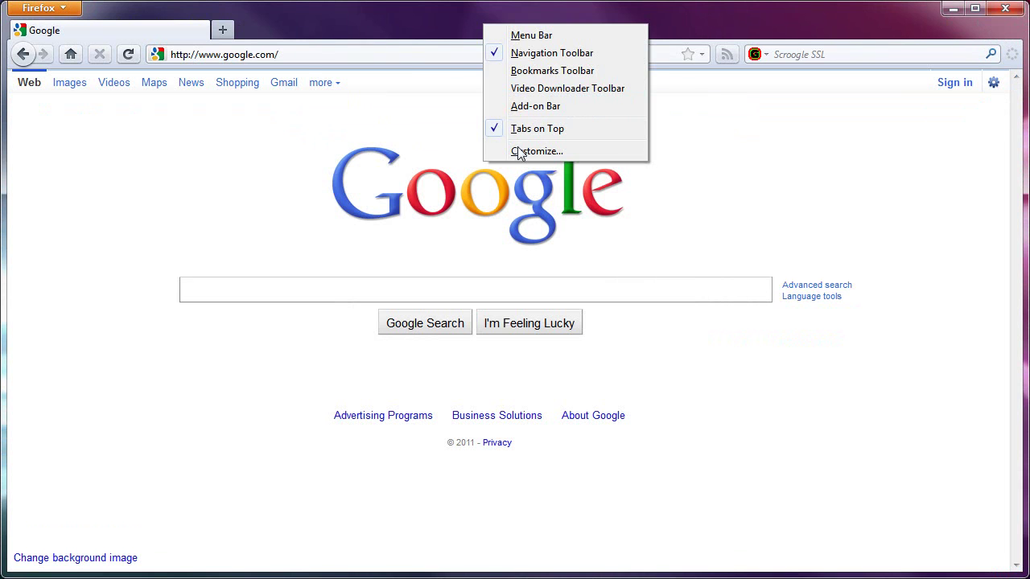
click(522, 153)
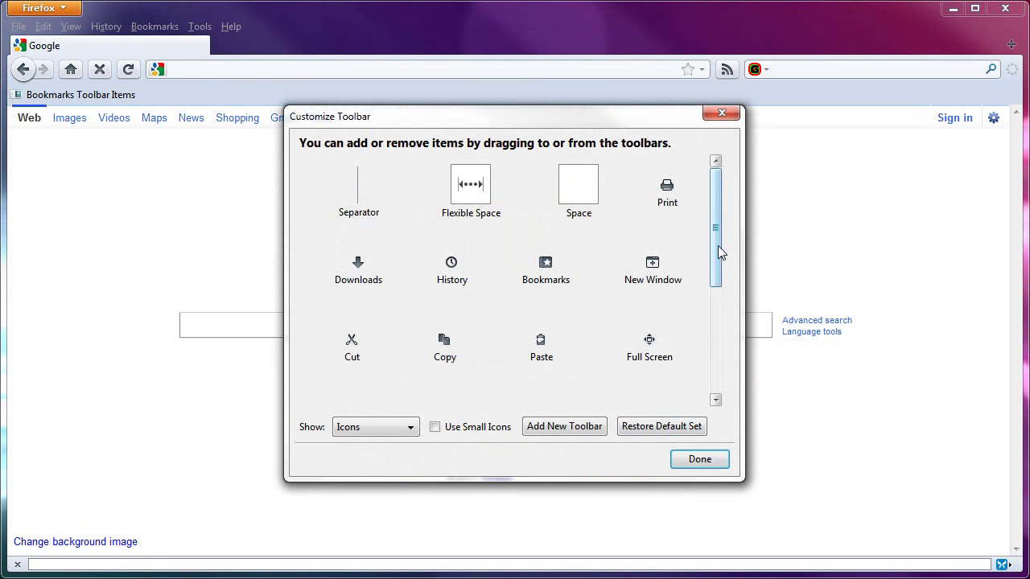
drag(719, 246, 726, 322)
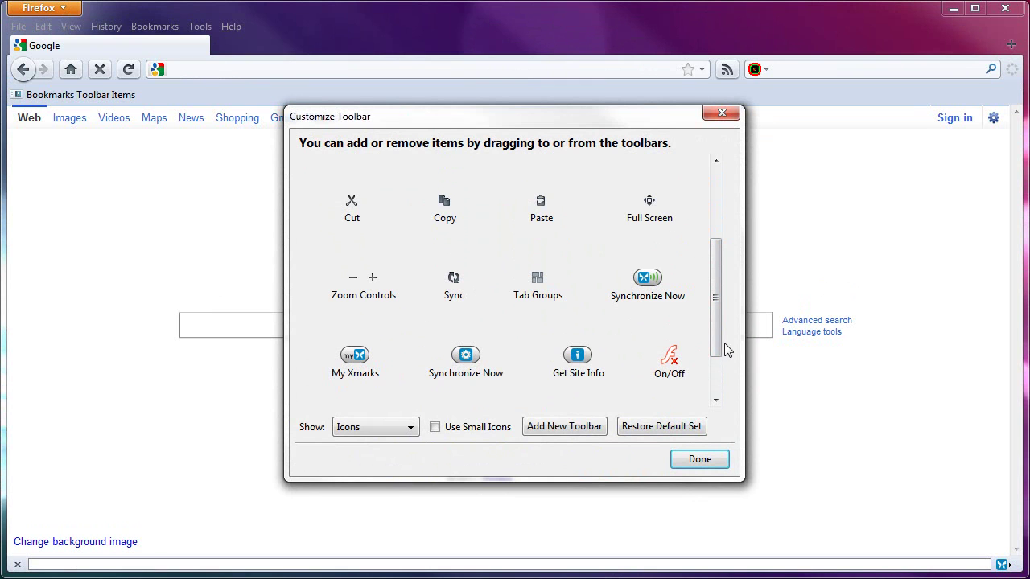
scroll(711, 366, down, 1)
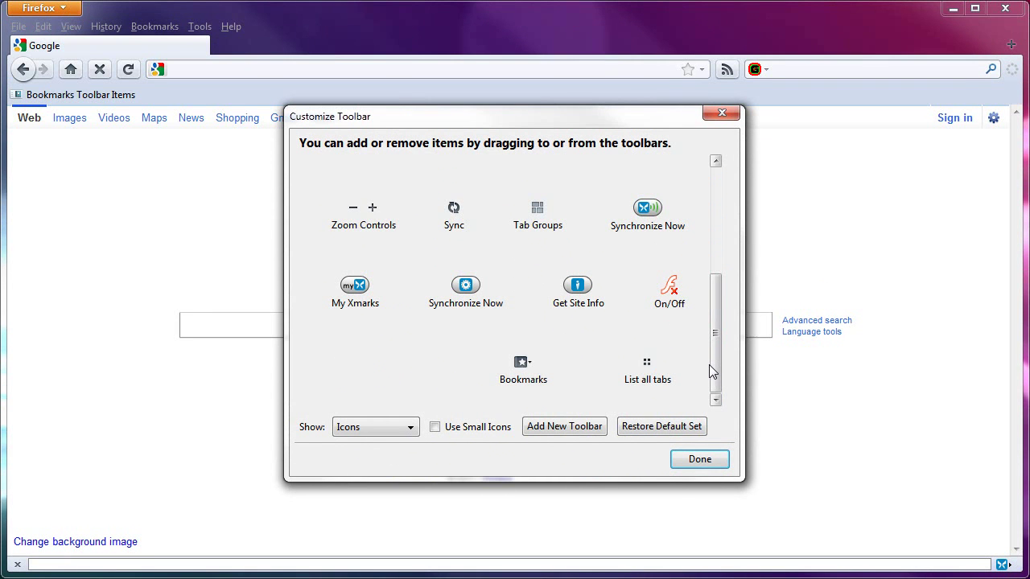
click(716, 184)
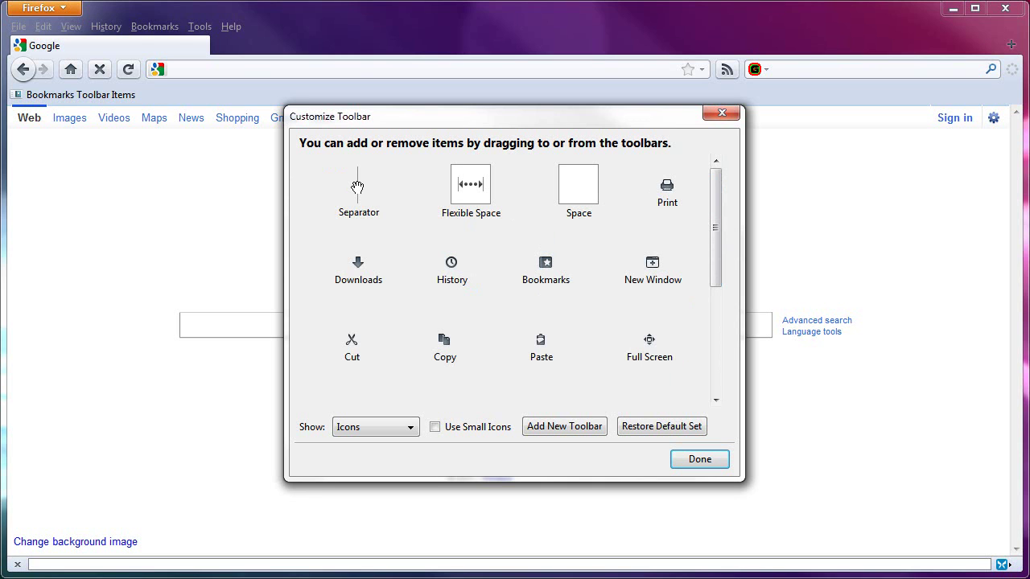
Try a separator between Home and Stop, then drag it back off the toolbar
drag(357, 188, 61, 71)
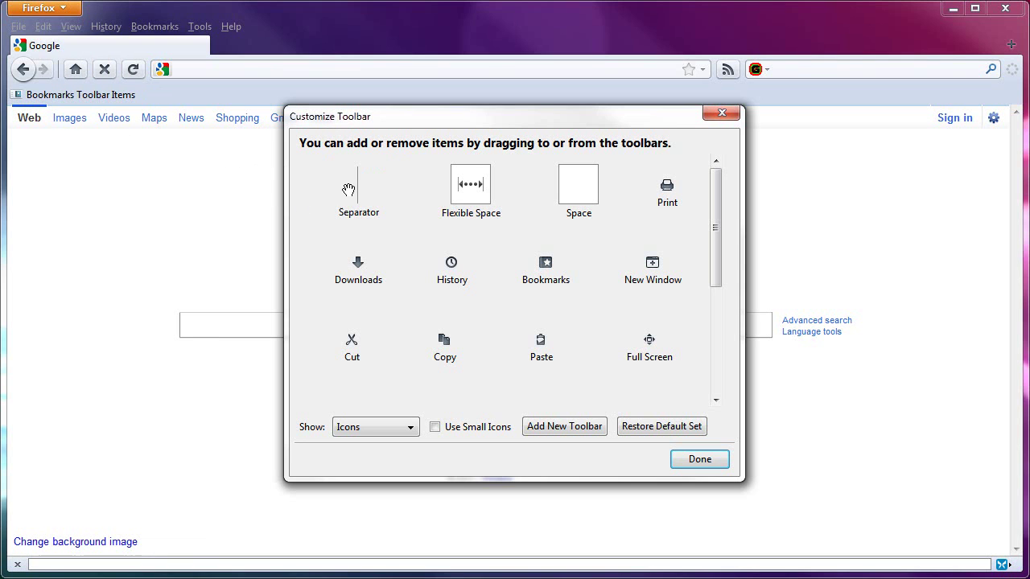
drag(352, 187, 94, 71)
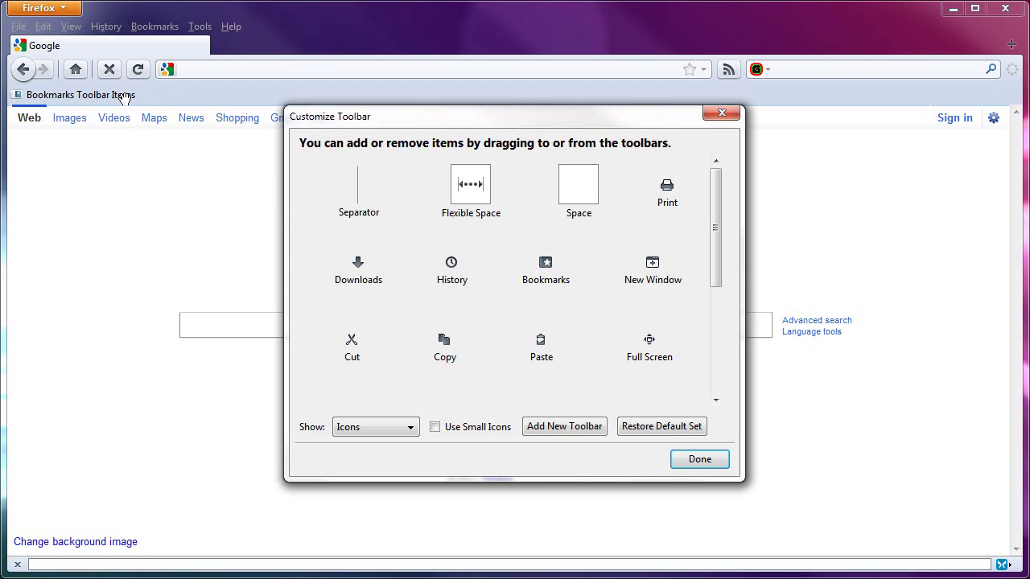
click(87, 62)
drag(110, 102, 354, 198)
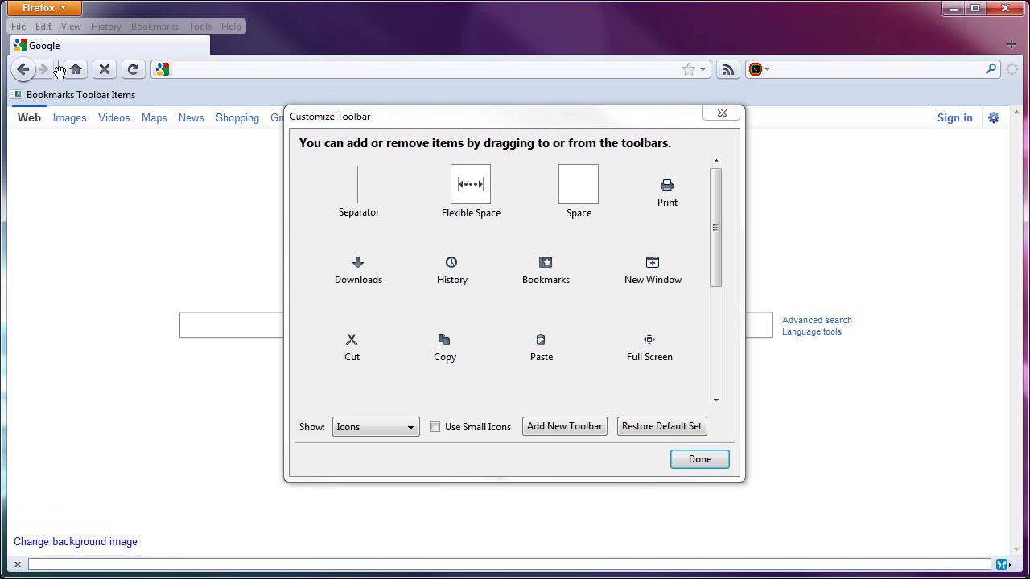
Remove Home, place a blank space right after Reload, and apply the layout with Done
drag(58, 74, 375, 216)
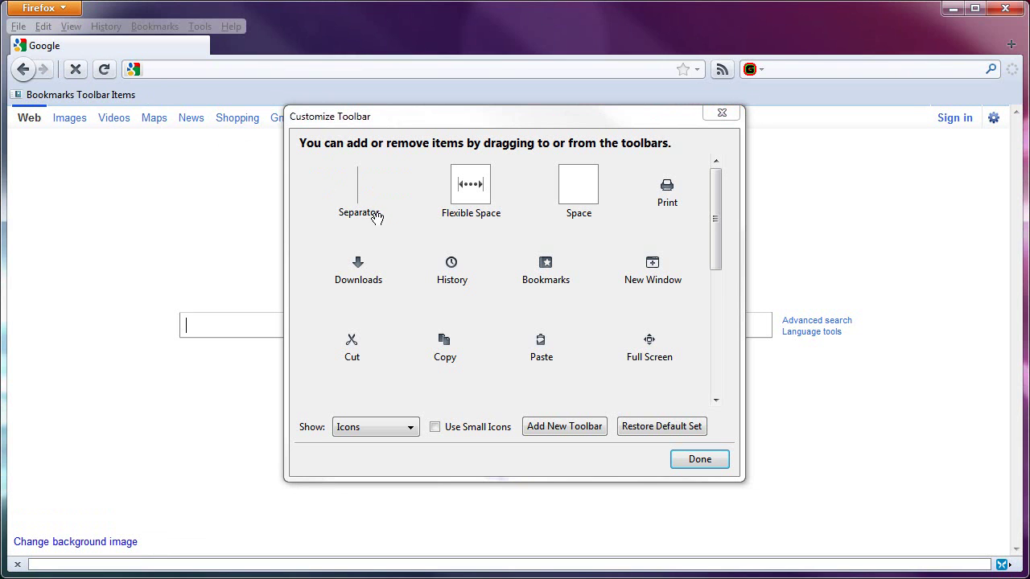
click(576, 200)
drag(576, 200, 91, 80)
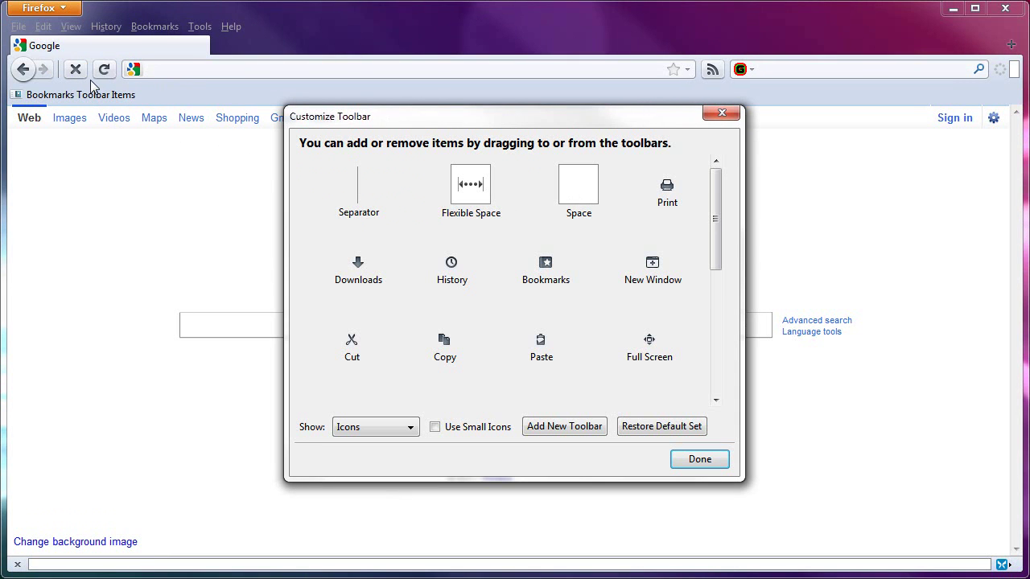
drag(1009, 69, 517, 245)
drag(563, 193, 122, 74)
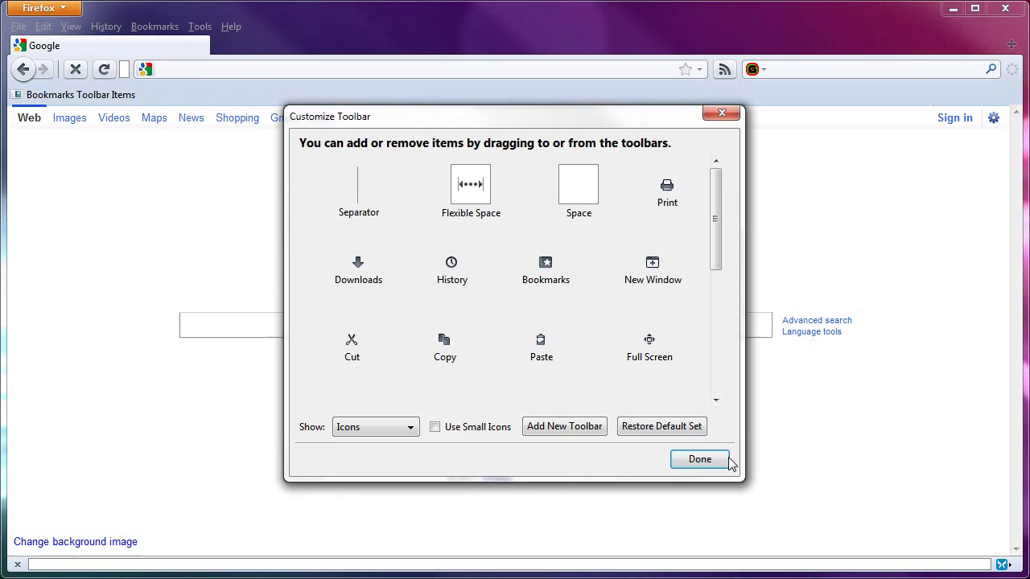
click(698, 459)
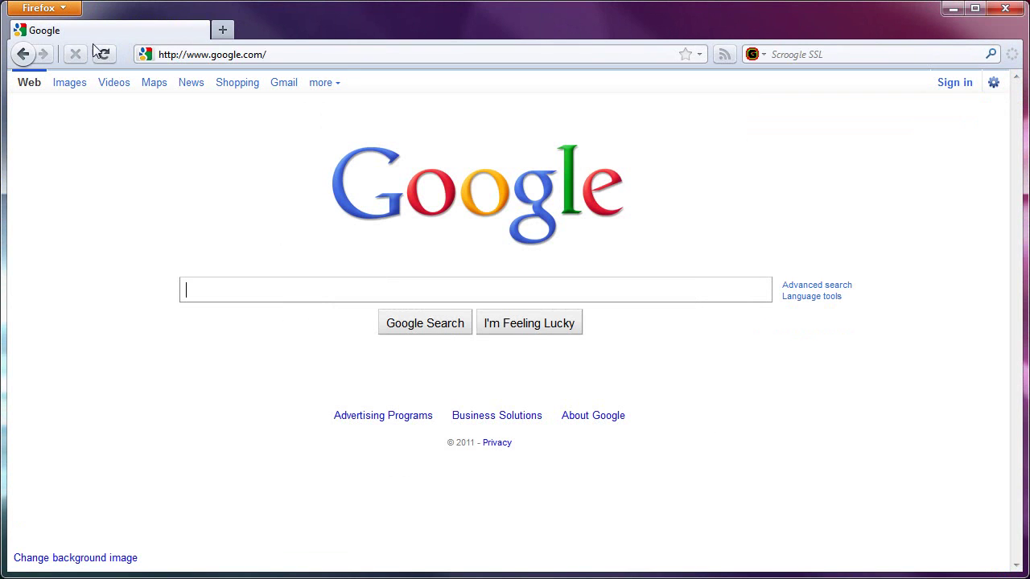
Try flexible spaces beside reload and take the address bar off the navigation toolbar
right_click(129, 55)
click(172, 184)
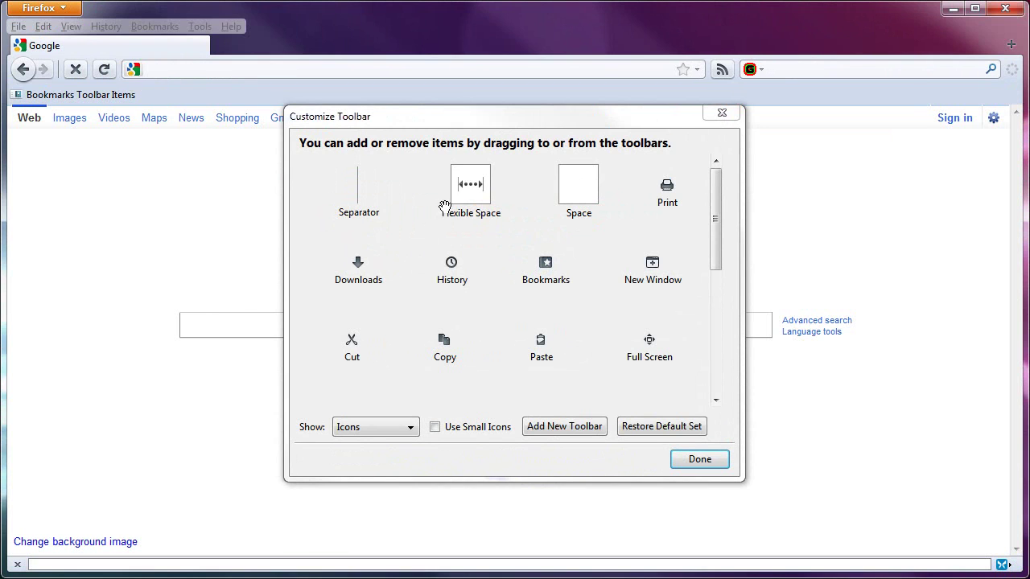
drag(468, 190, 123, 86)
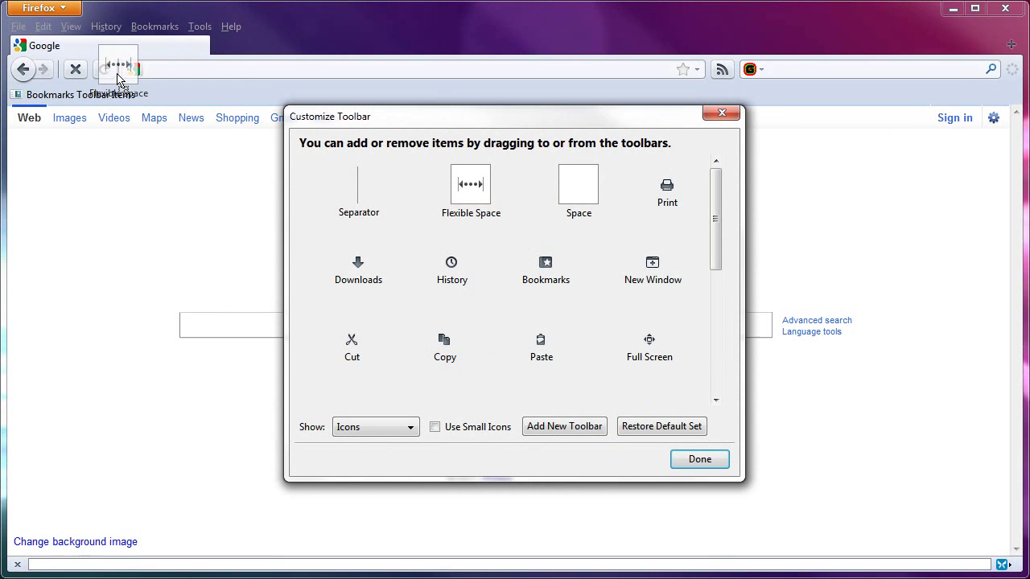
drag(118, 75, 119, 76)
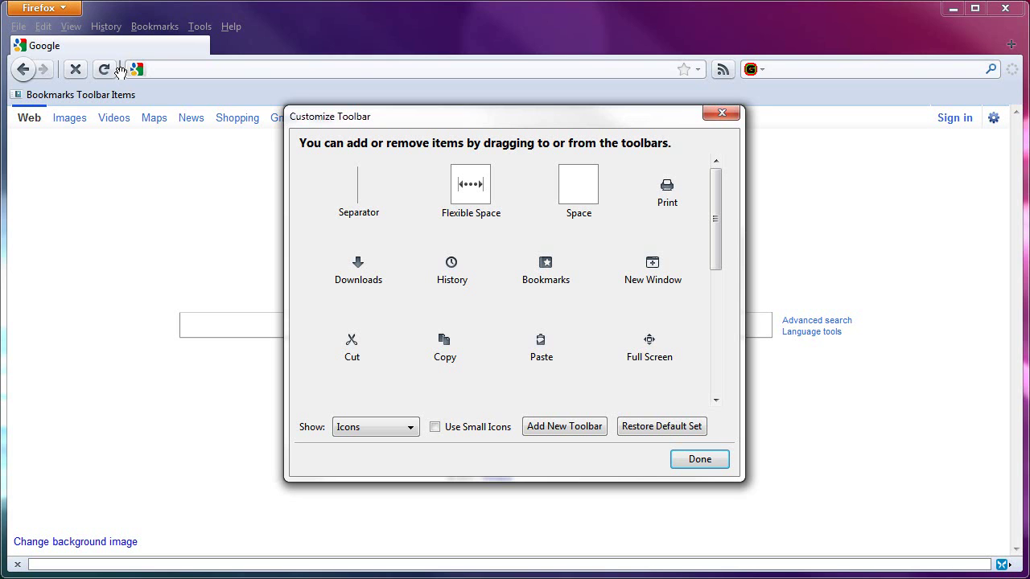
mouse_move(119, 72)
mouse_down()
mouse_move(132, 81)
mouse_move(122, 84)
mouse_up()
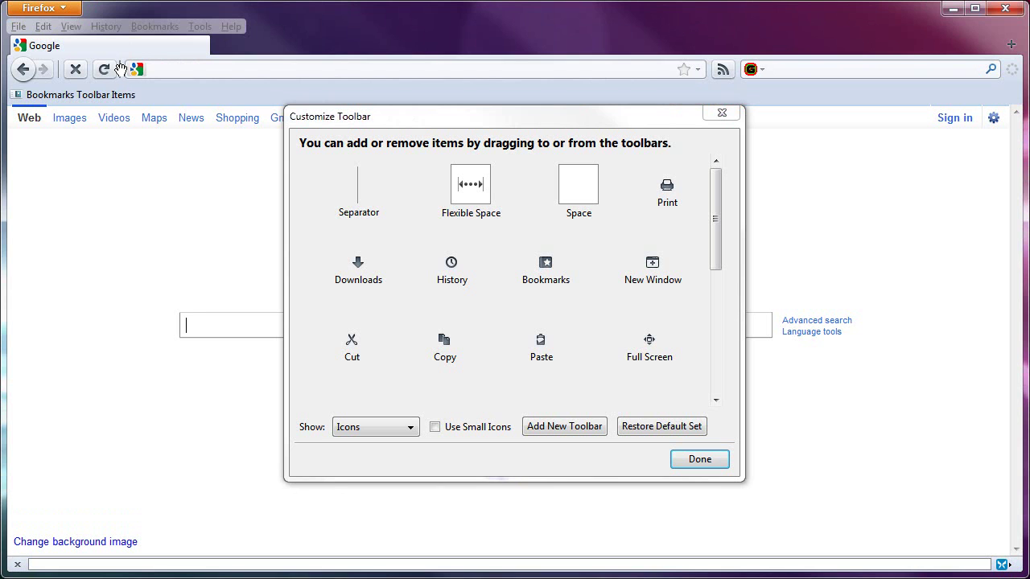
drag(119, 69, 393, 209)
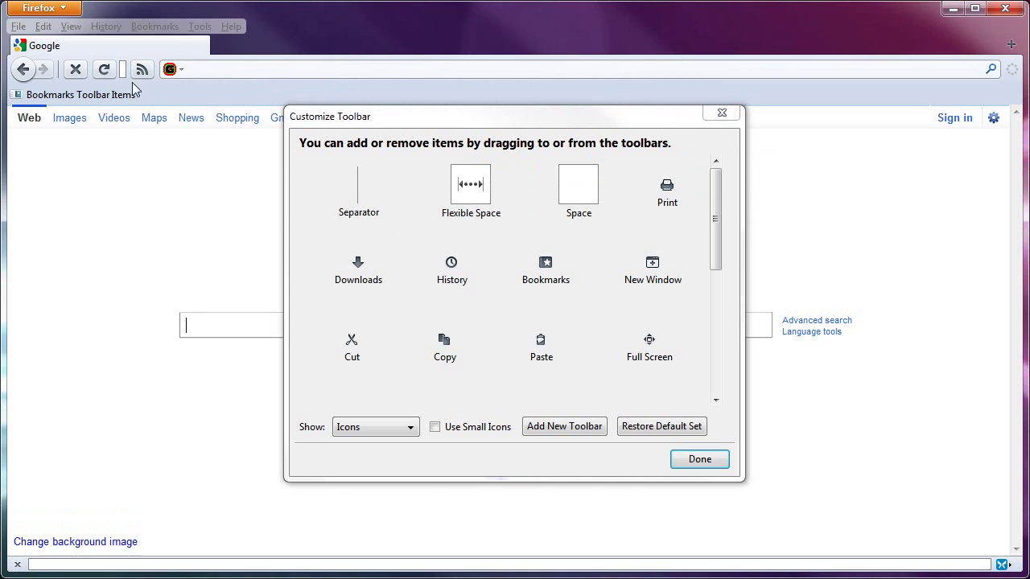
drag(123, 71, 381, 231)
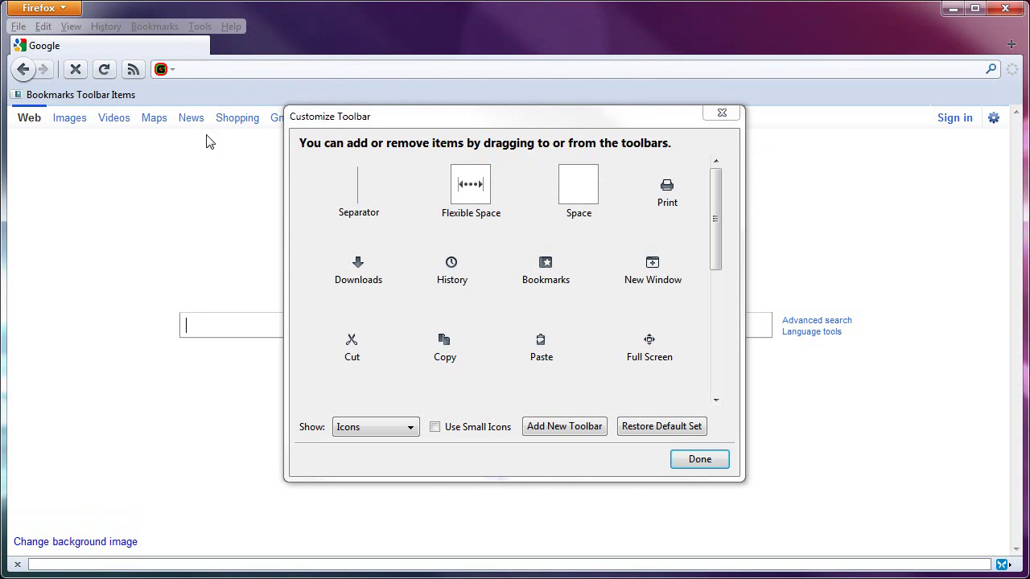
mouse_move(486, 201)
mouse_down()
mouse_move(137, 90)
mouse_move(121, 72)
mouse_move(185, 80)
mouse_move(147, 73)
mouse_up()
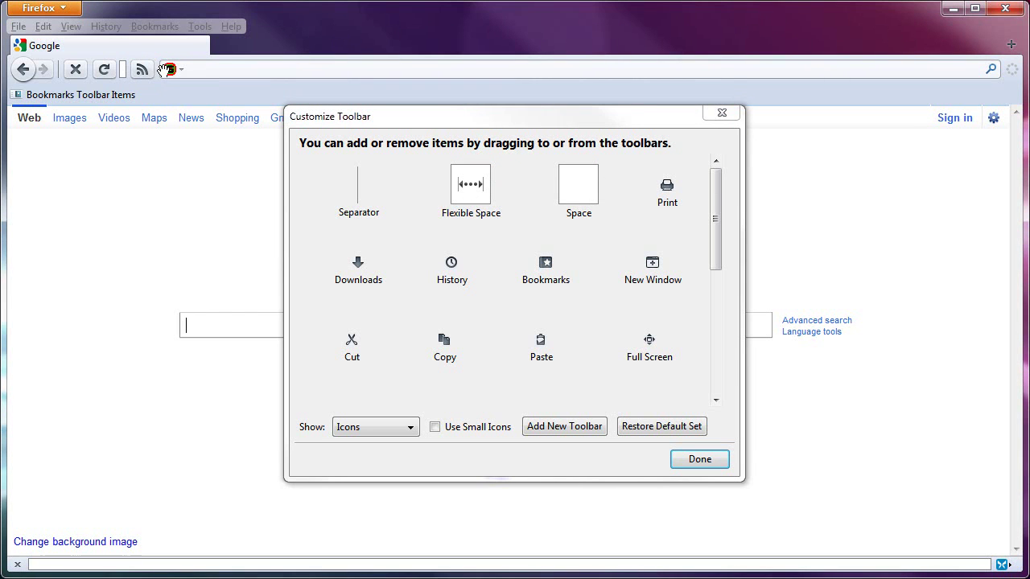
drag(122, 72, 346, 227)
click(697, 459)
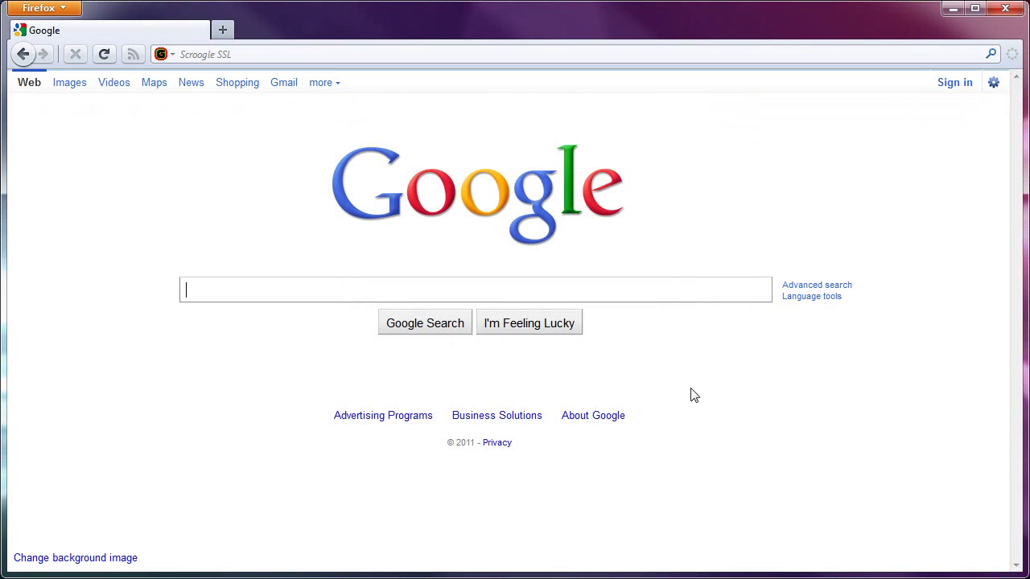
Put the address bar back on the toolbar, right after the feed button
right_click(309, 33)
click(362, 159)
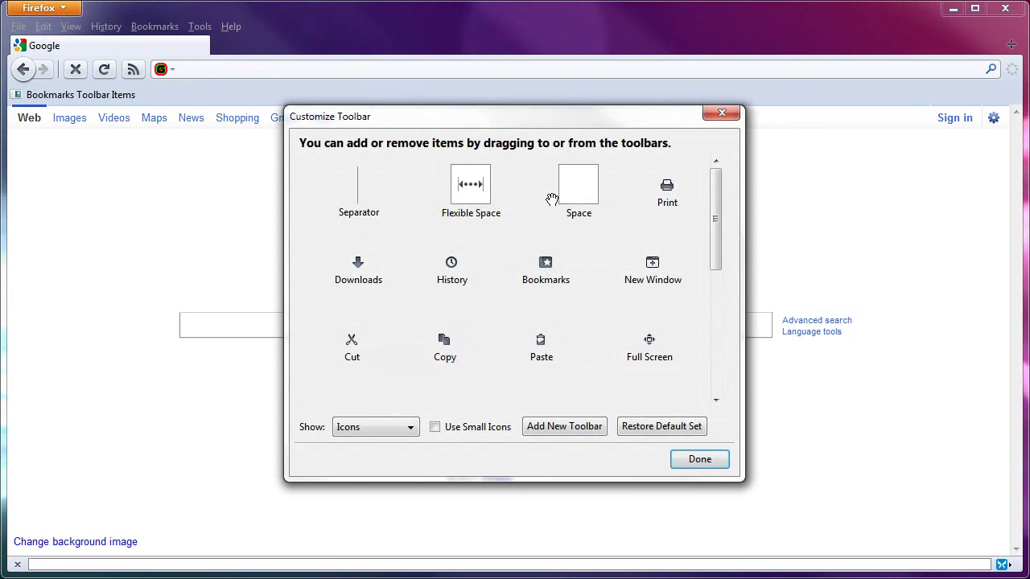
drag(716, 220, 729, 352)
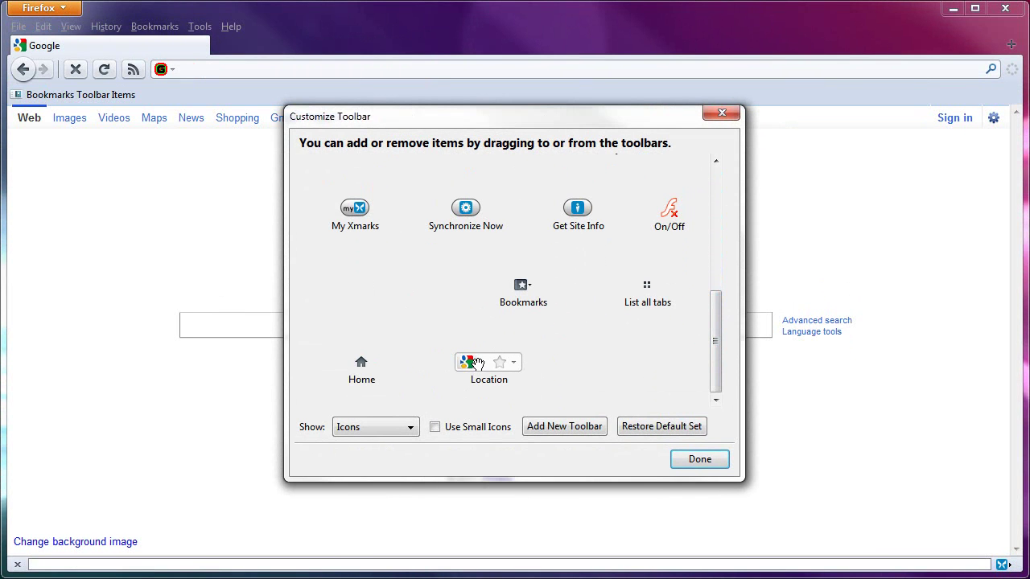
drag(477, 364, 161, 69)
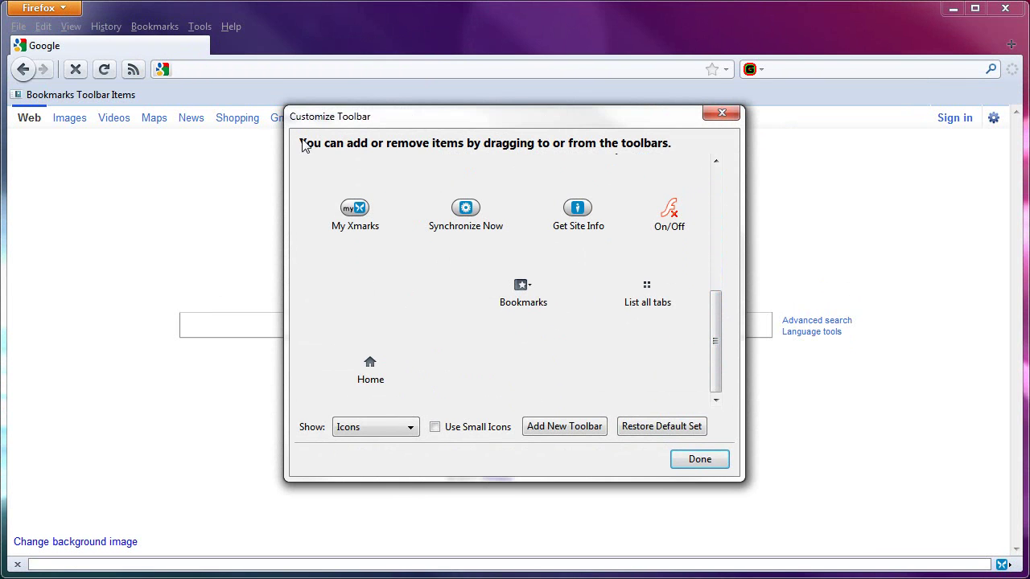
click(694, 462)
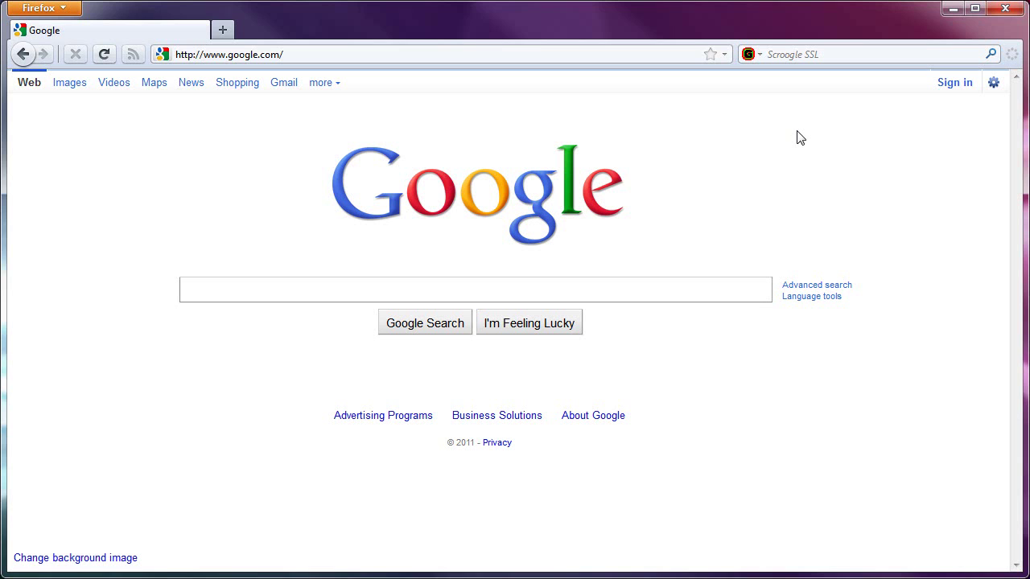
right_click(370, 17)
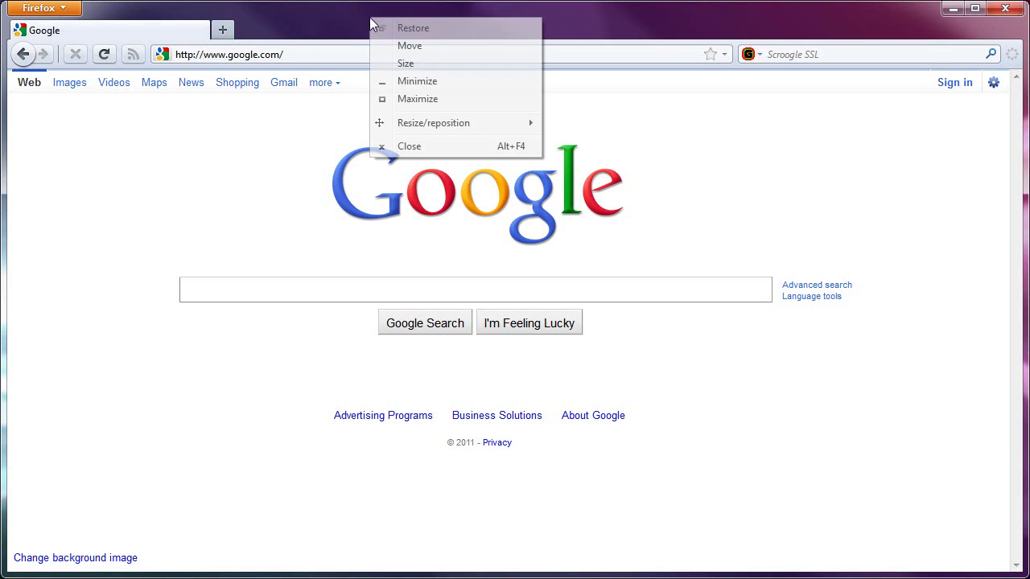
click(295, 30)
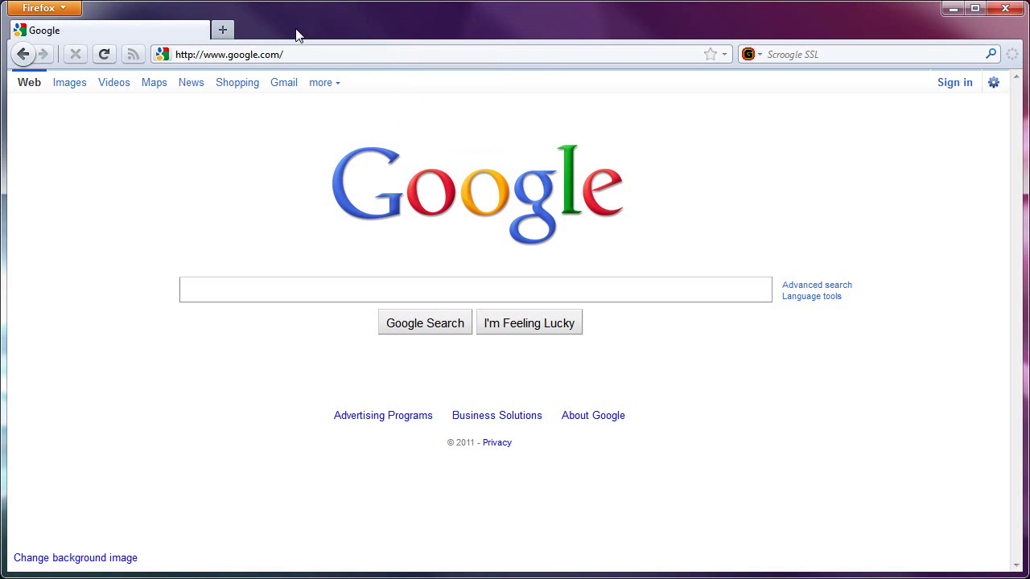
Drag the long item from the bottom add-on bar into the customization palette
right_click(60, 58)
click(115, 178)
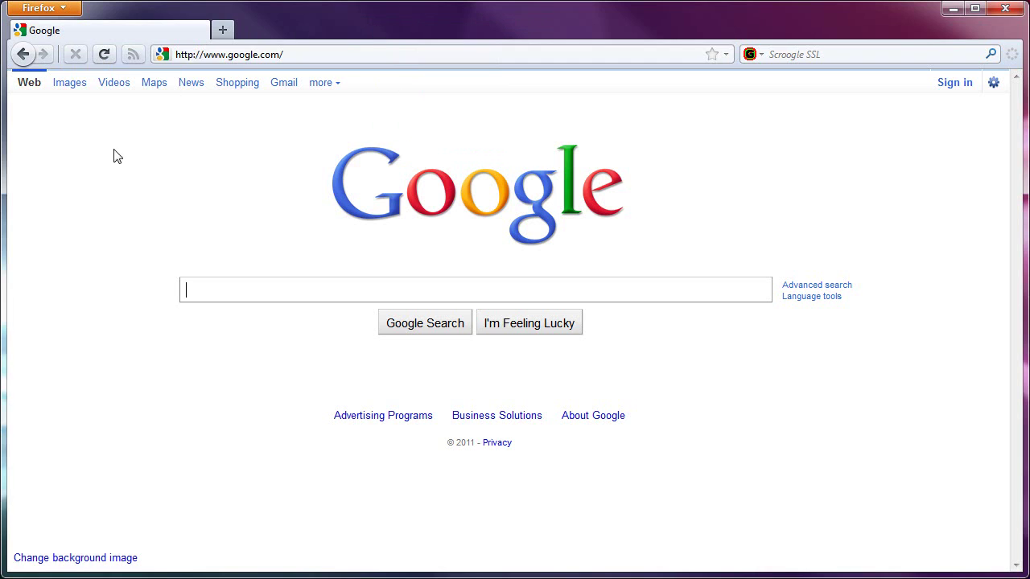
drag(58, 69, 403, 271)
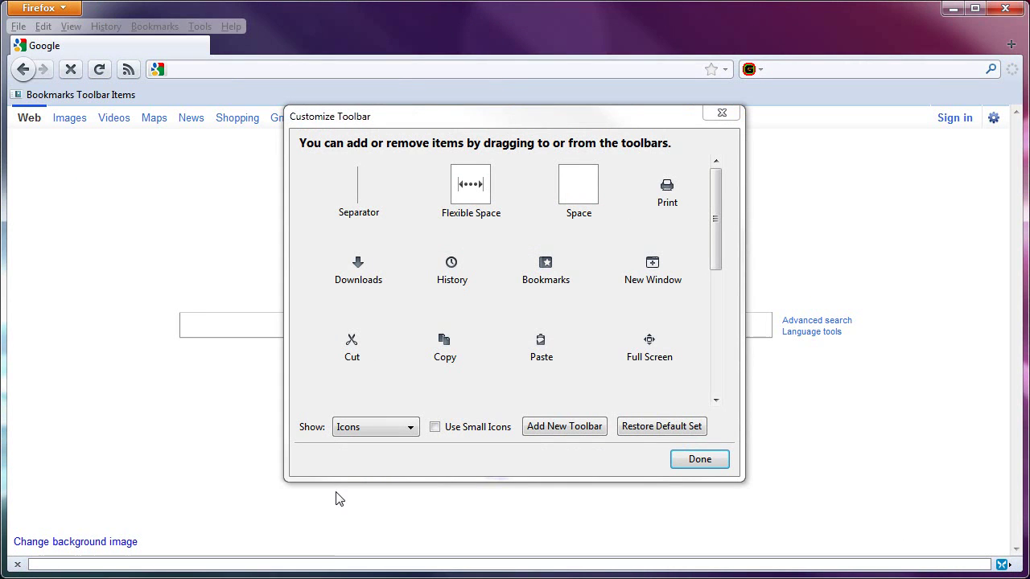
drag(326, 563, 404, 380)
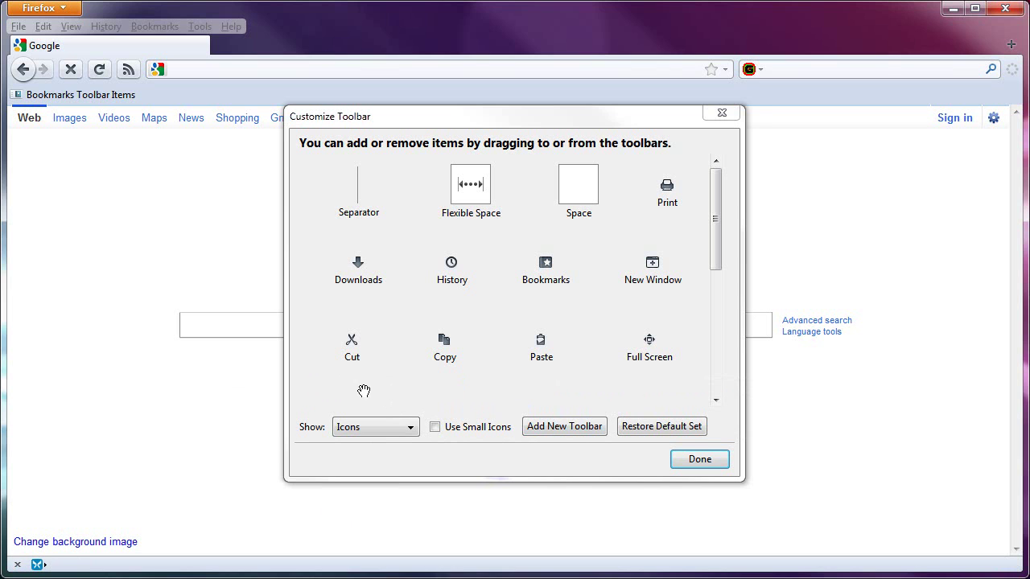
drag(471, 185, 32, 563)
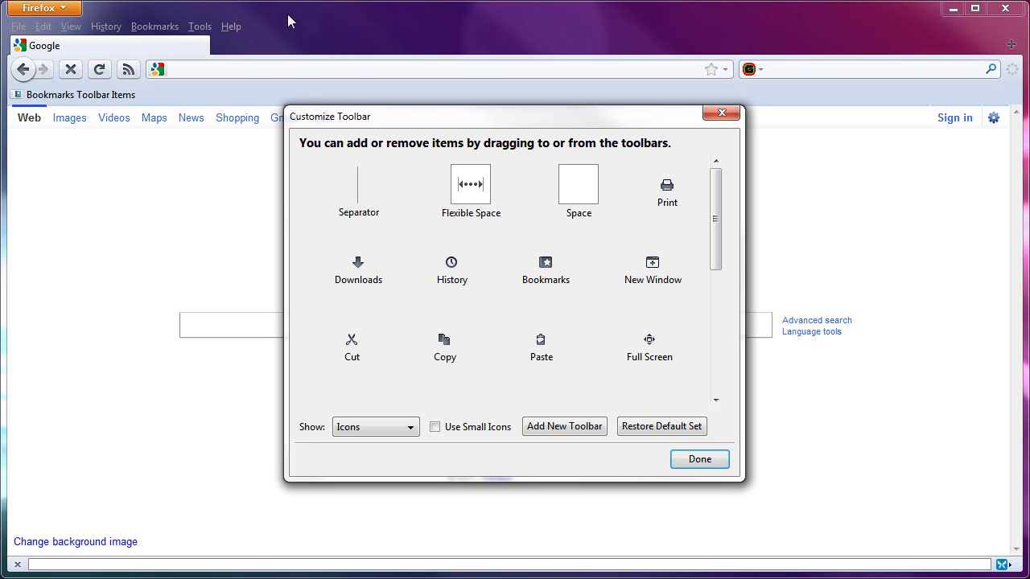
click(692, 460)
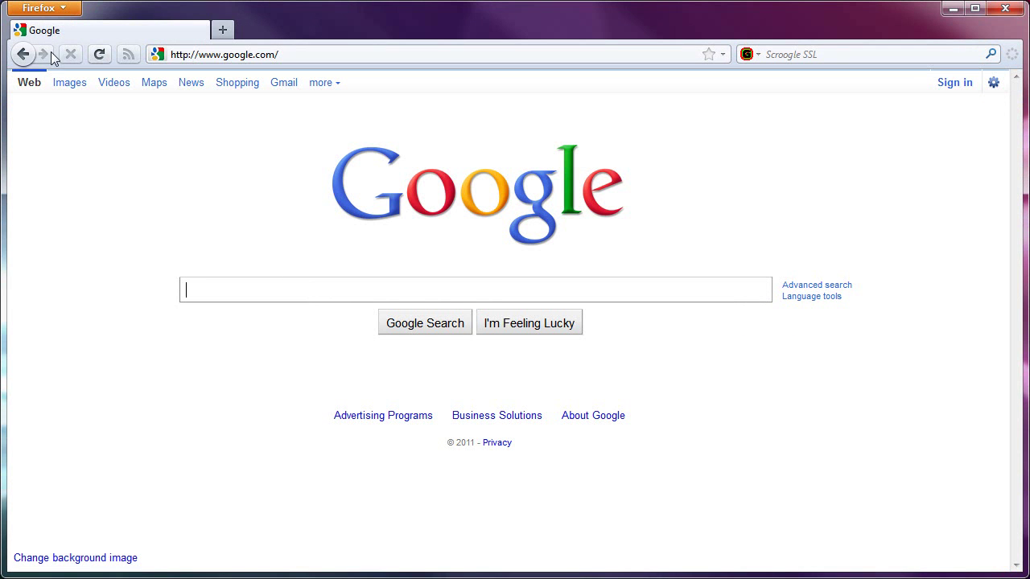
Use Restore Default Set in Customize Toolbar to reset all toolbars
right_click(68, 55)
click(109, 183)
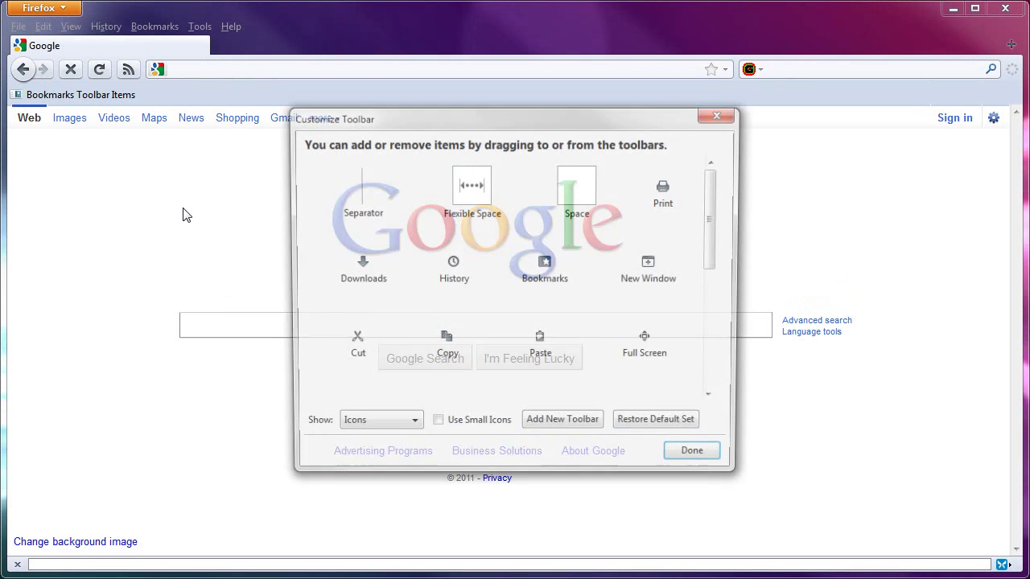
click(676, 430)
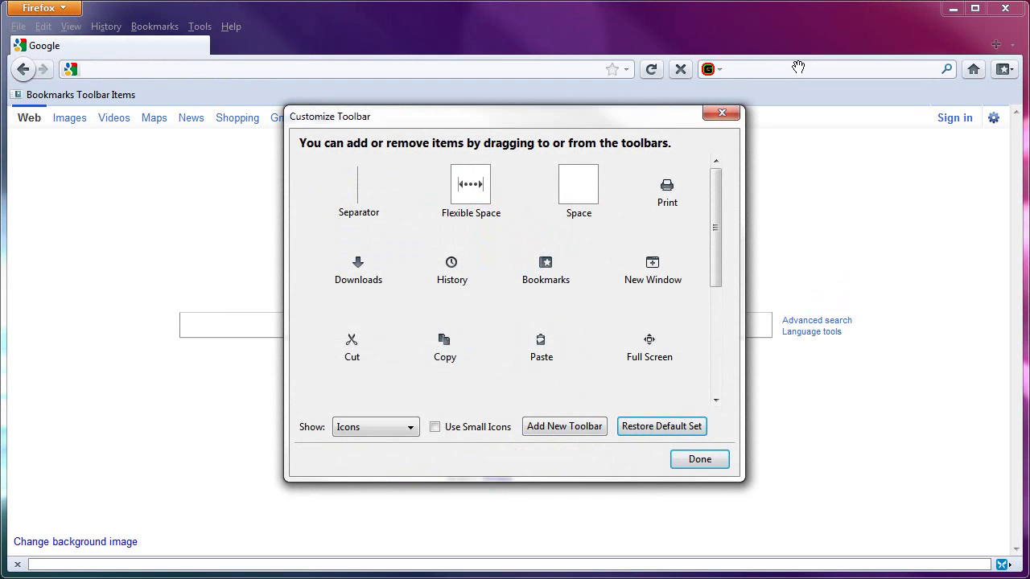
click(698, 459)
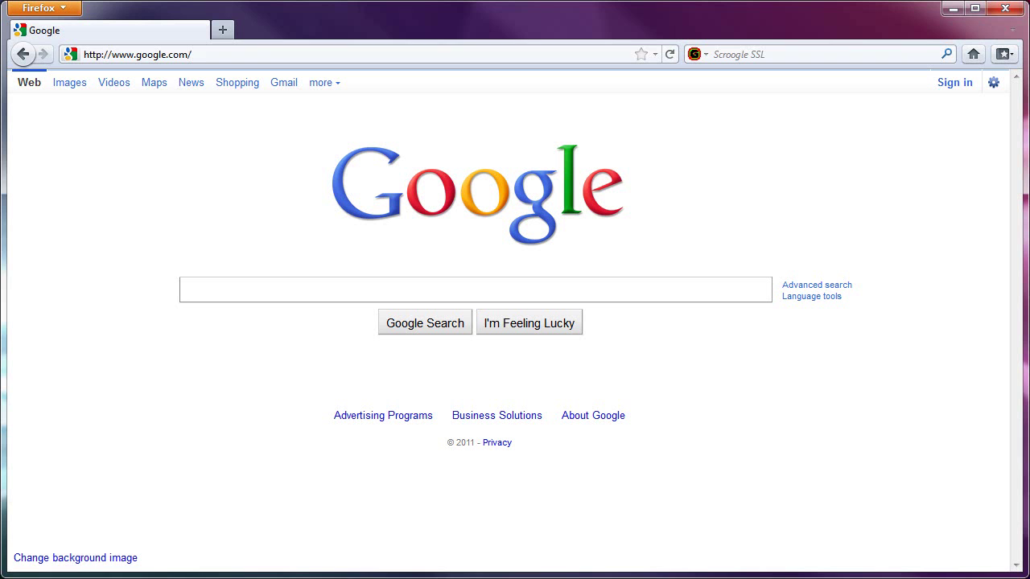
Drag the Subscribe item from the palette onto the toolbar right after reload
right_click(57, 58)
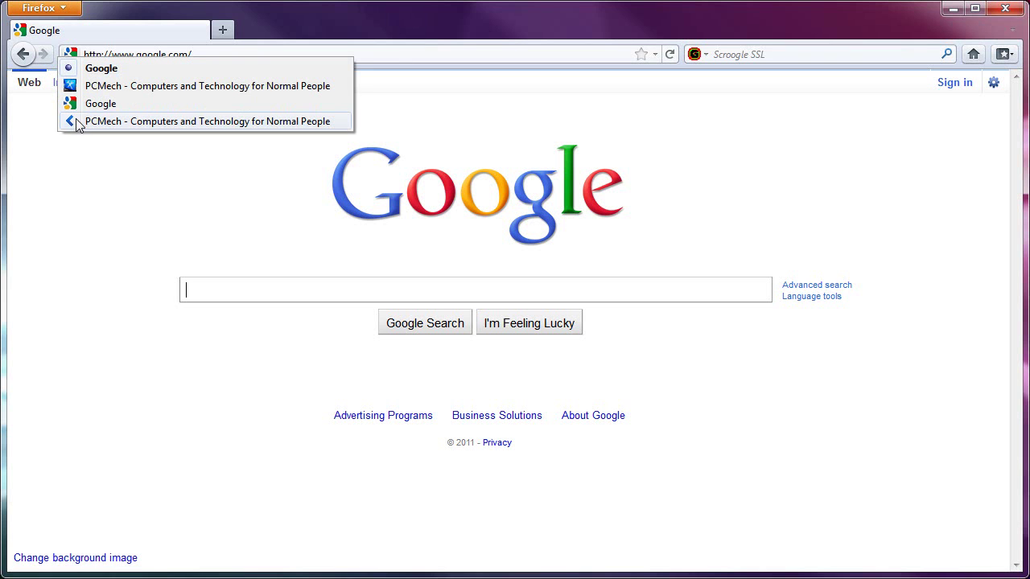
key(Escape)
right_click(60, 58)
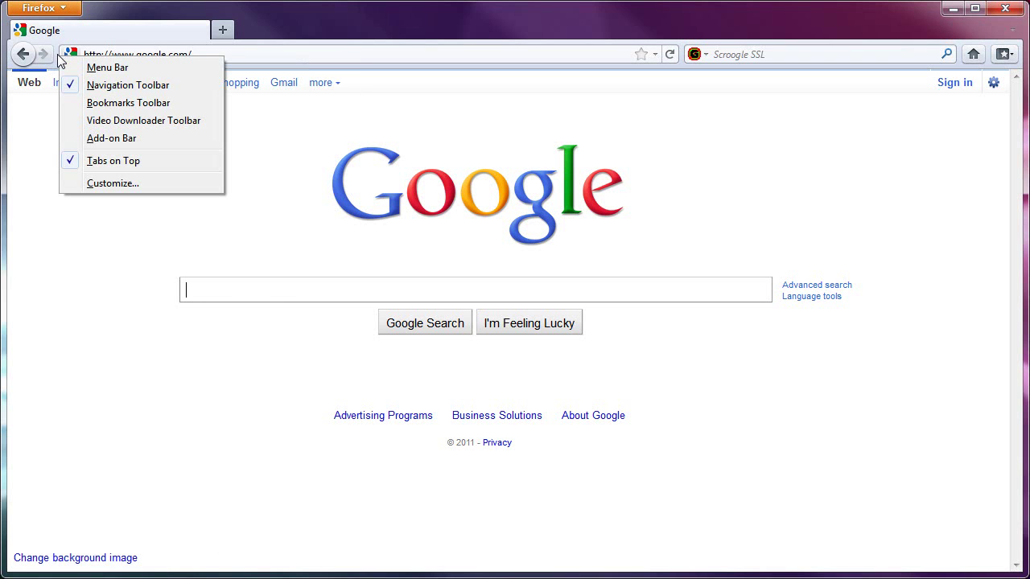
click(83, 186)
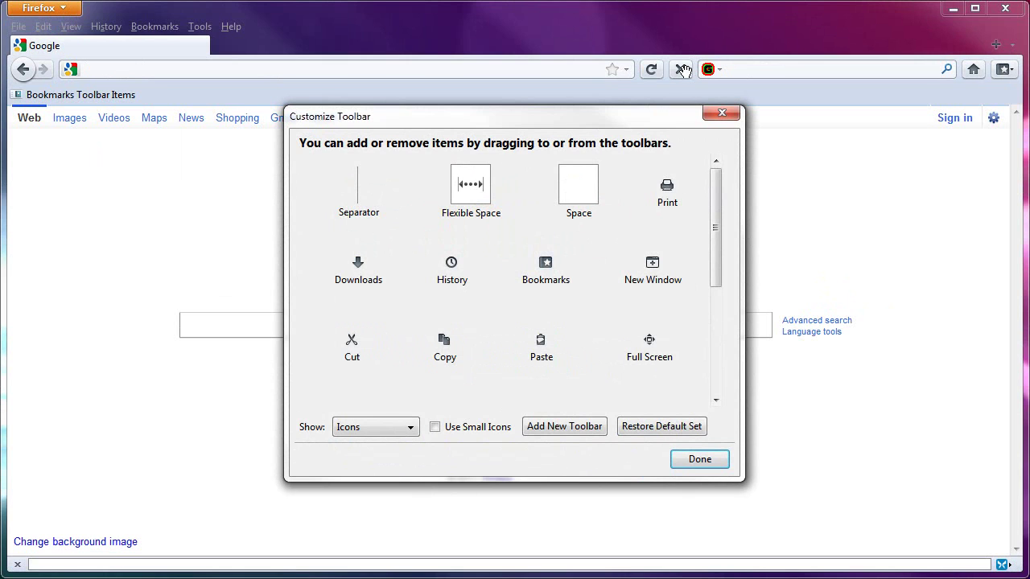
scroll(716, 329, down, 5)
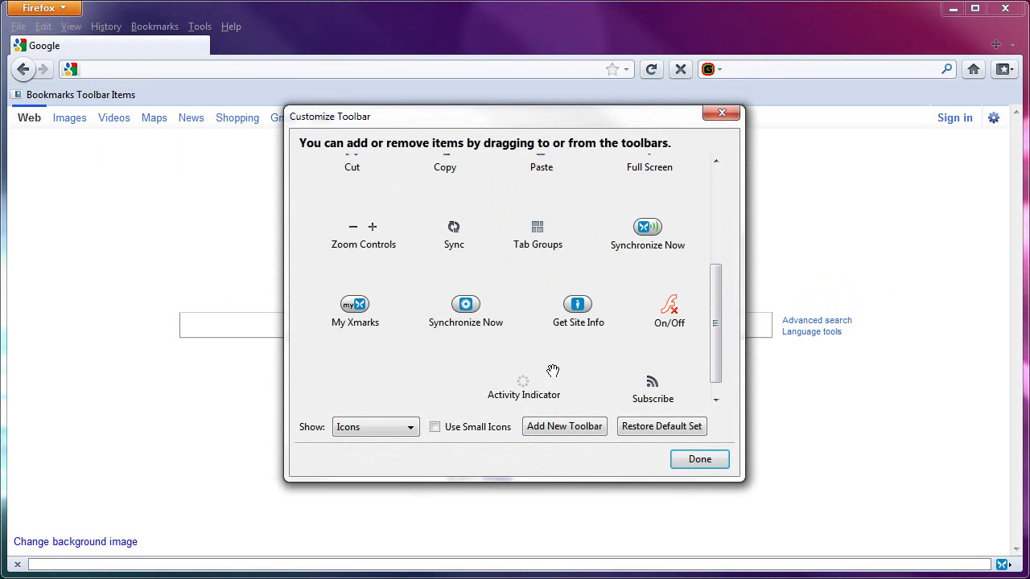
mouse_move(652, 383)
mouse_down()
mouse_move(662, 185)
mouse_move(697, 68)
mouse_up()
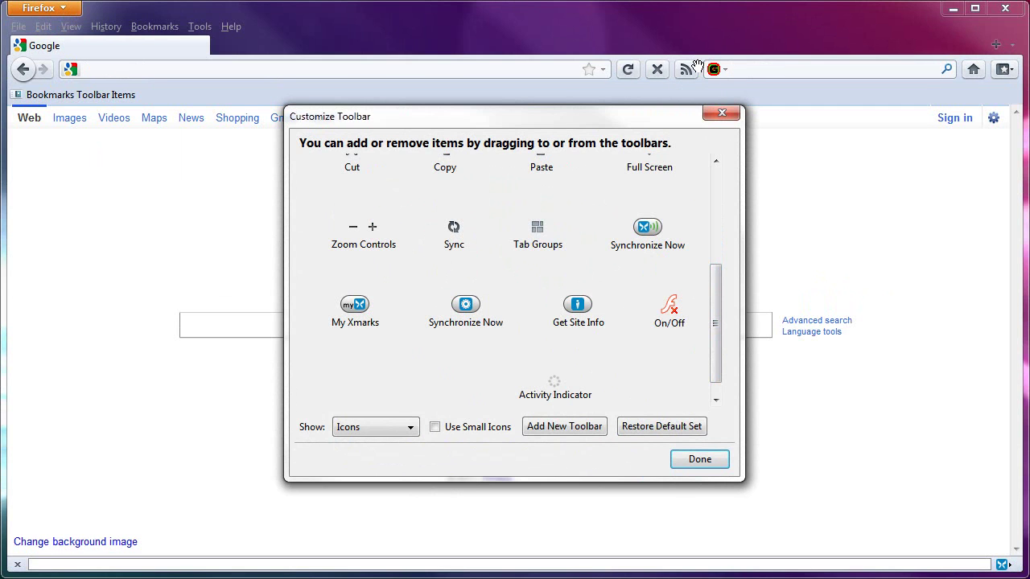
click(698, 460)
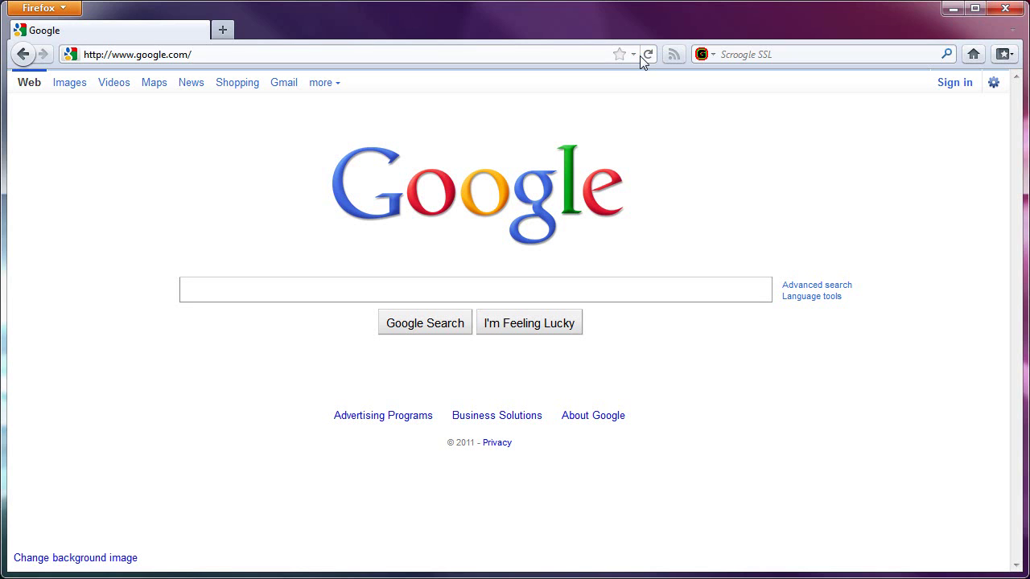
Uncheck Tabs on Top so the tabs sit below the navigation toolbar
right_click(492, 32)
click(550, 133)
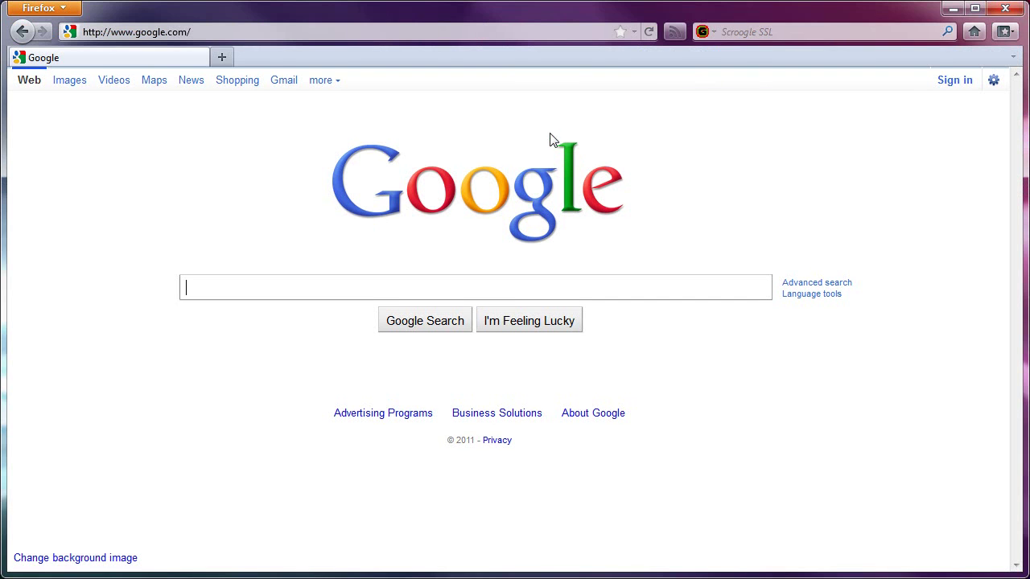